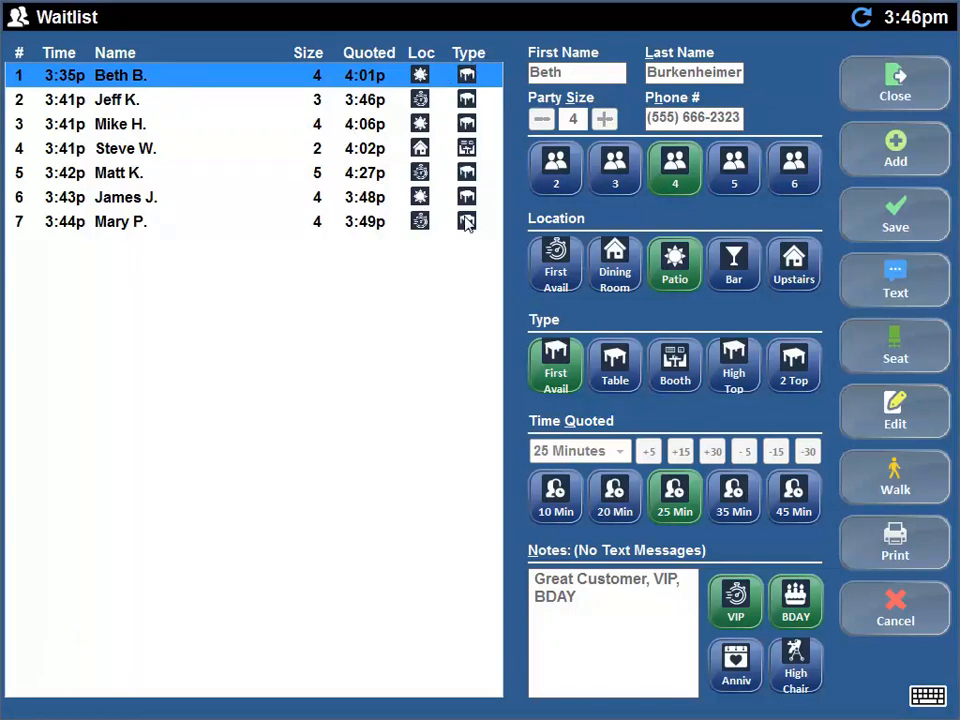
- Review the waitlist parties in rows 2, 3, 4 and 1, ending on the row 2 party of 3
left_click(128, 100)
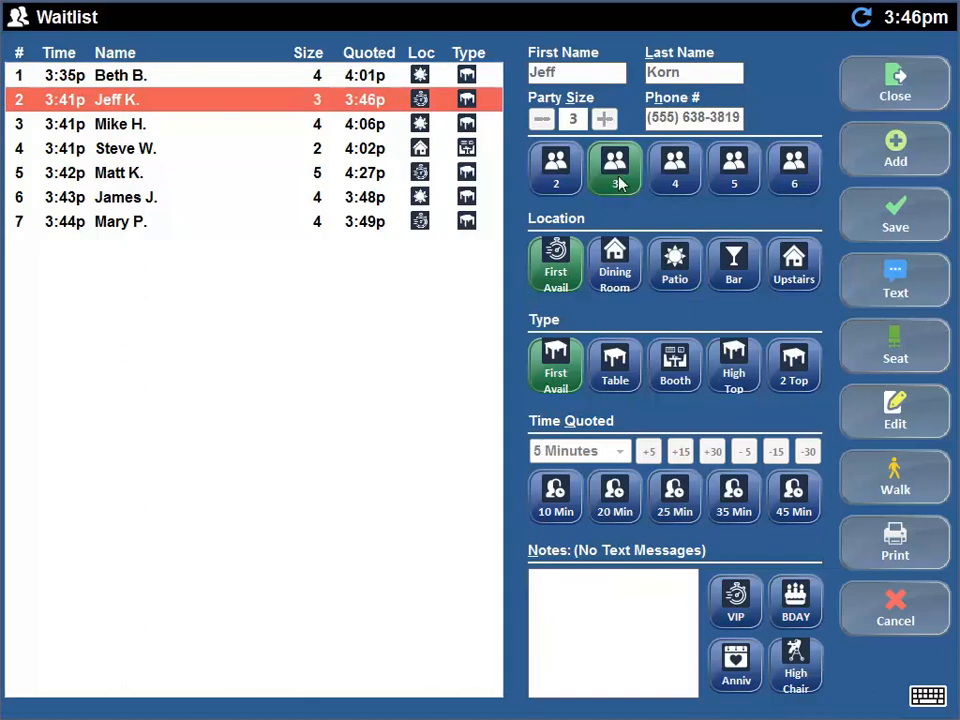
left_click(357, 128)
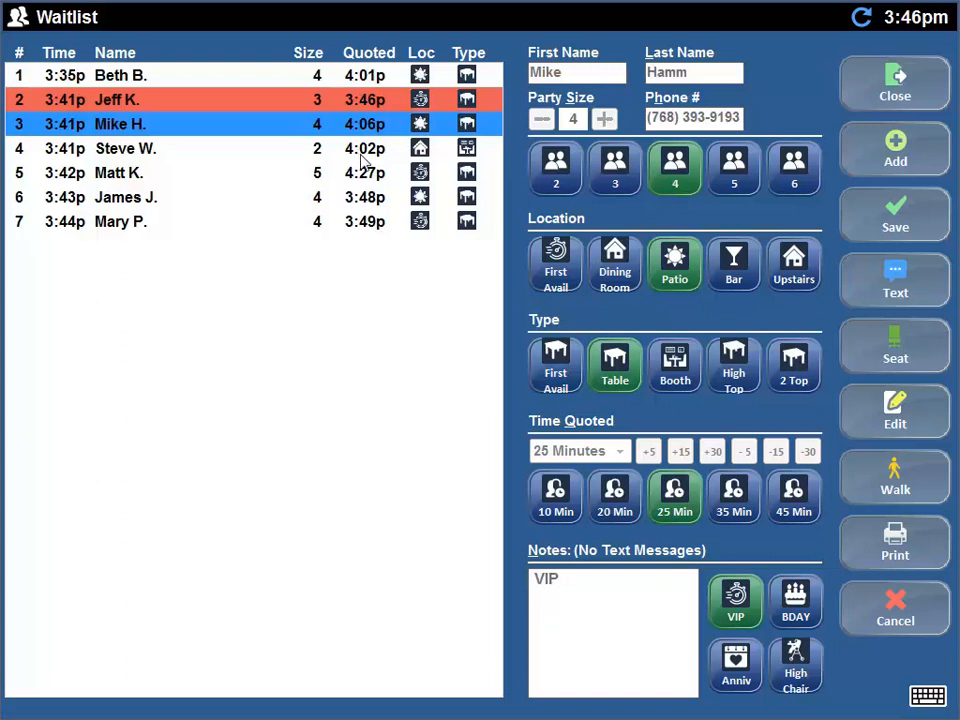
left_click(362, 155)
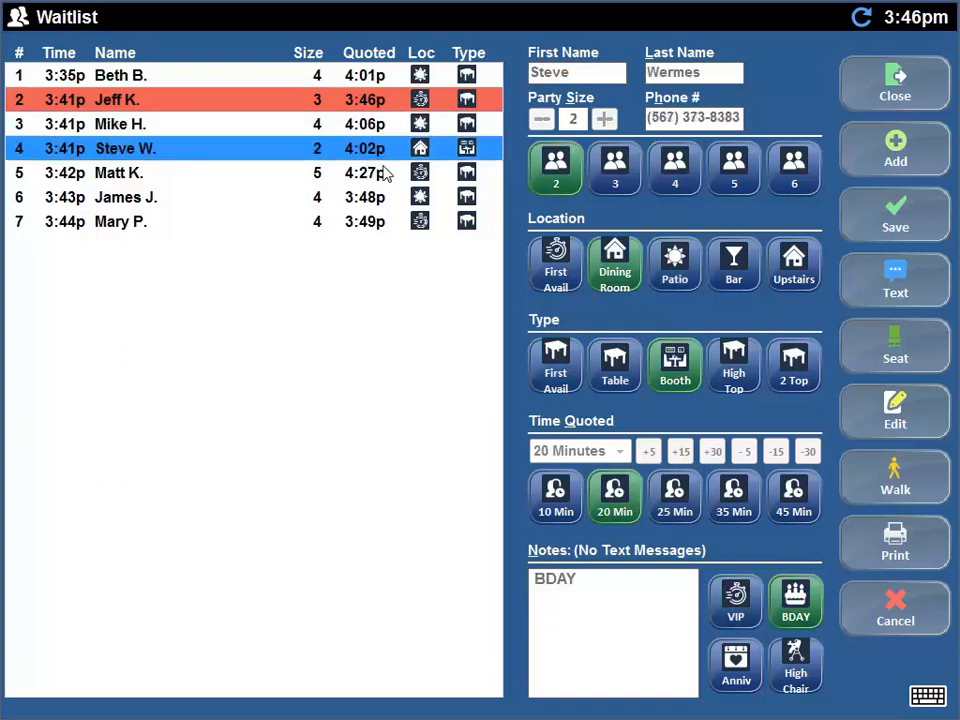
left_click(290, 79)
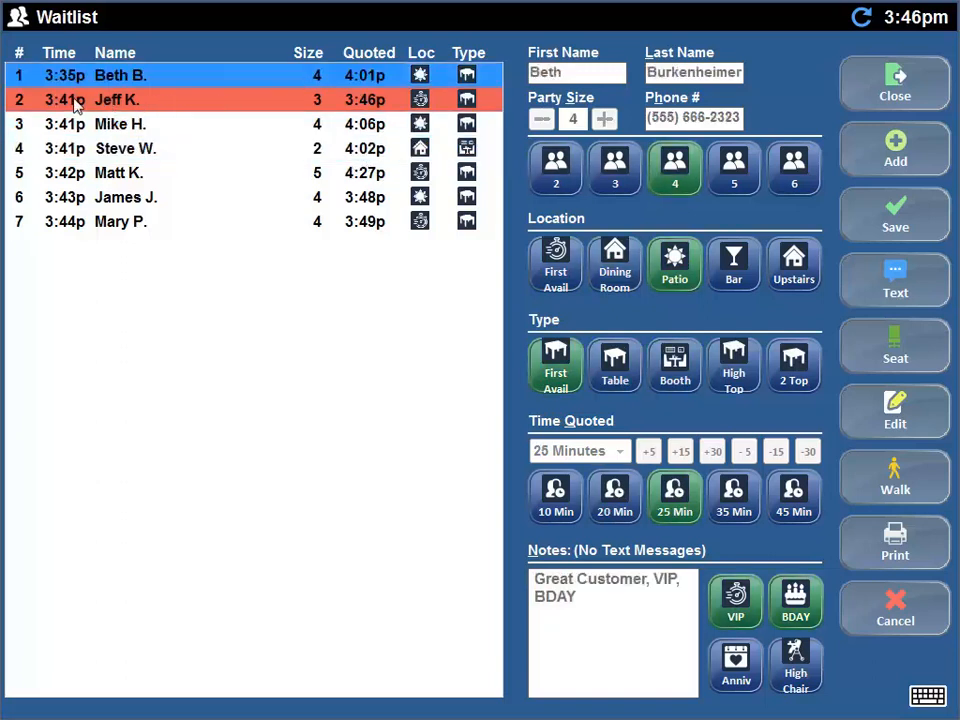
left_click(225, 104)
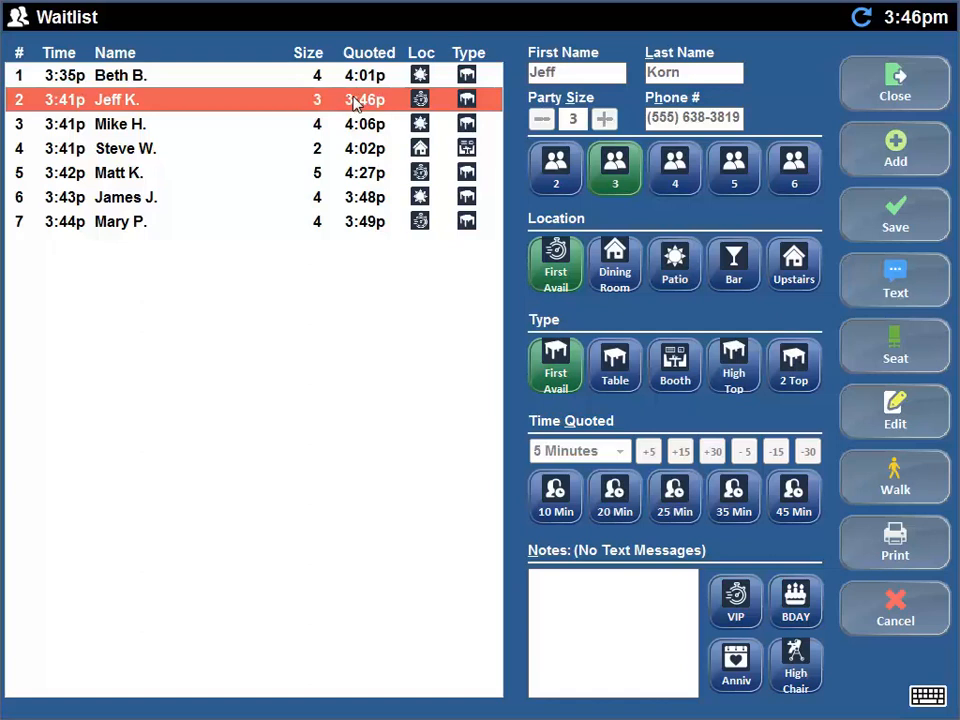
- Start a new waitlist entry with the guest's first and last name, party size 4 and phone number
left_click(896, 152)
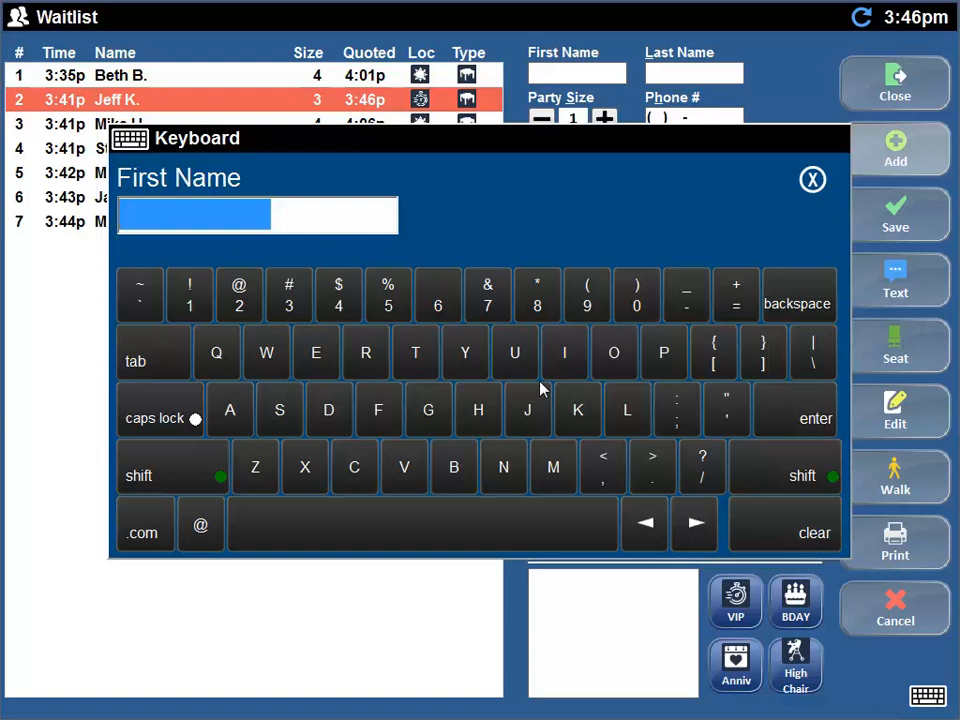
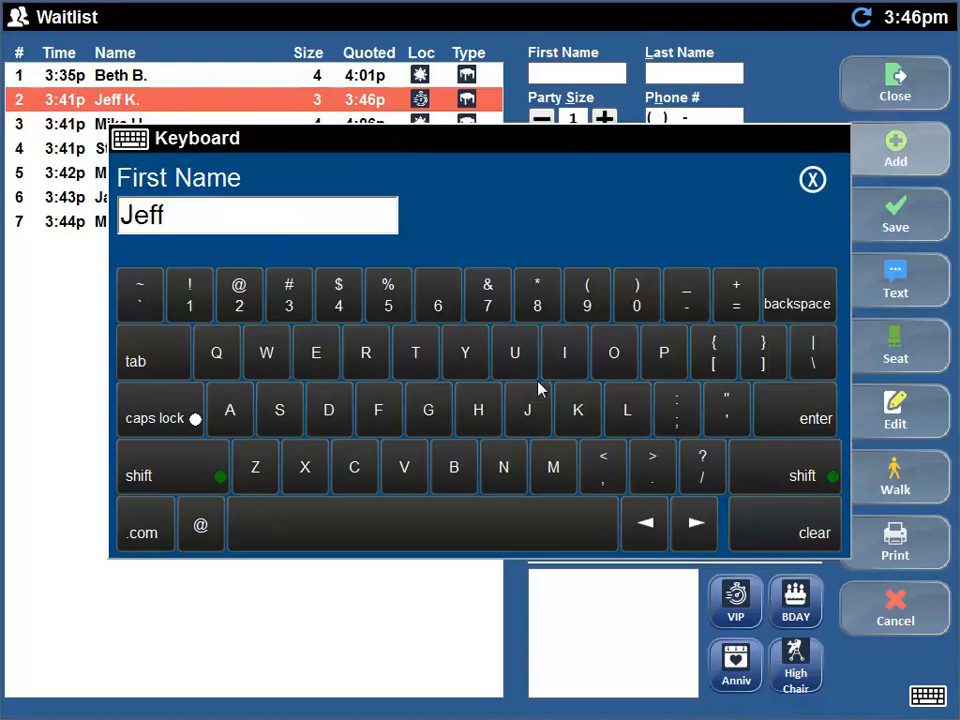
left_click(135, 356)
left_click(135, 356)
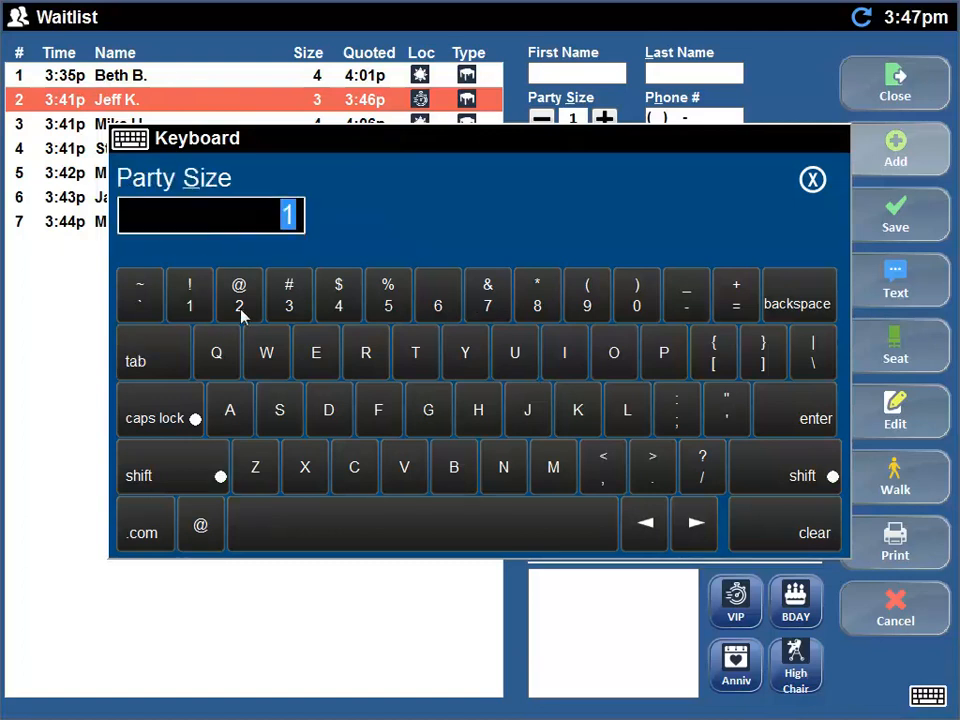
left_click(338, 298)
left_click(160, 366)
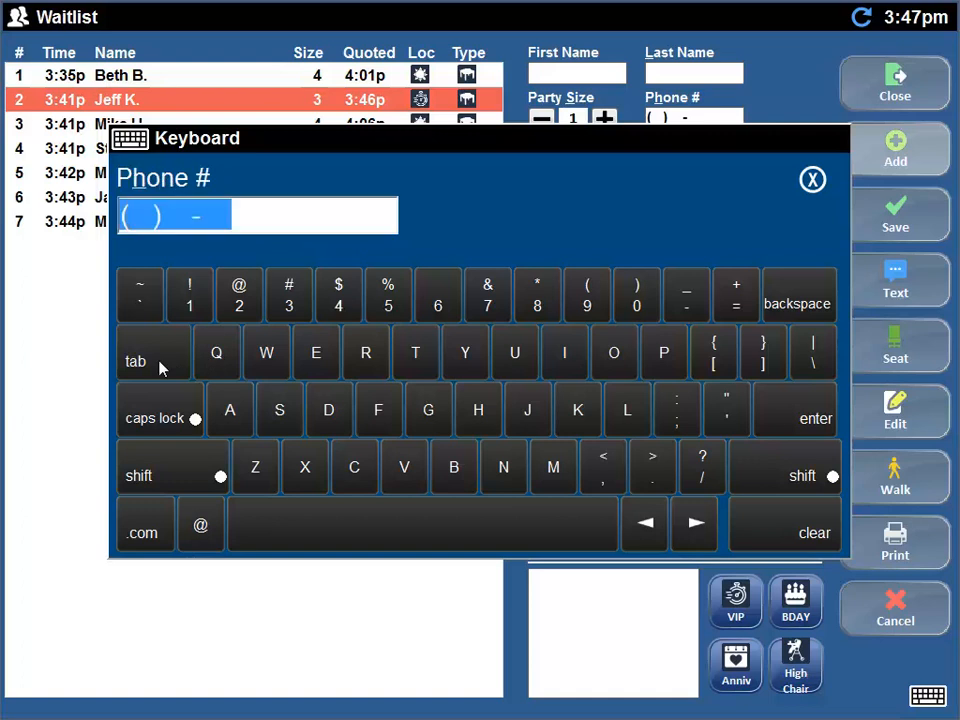
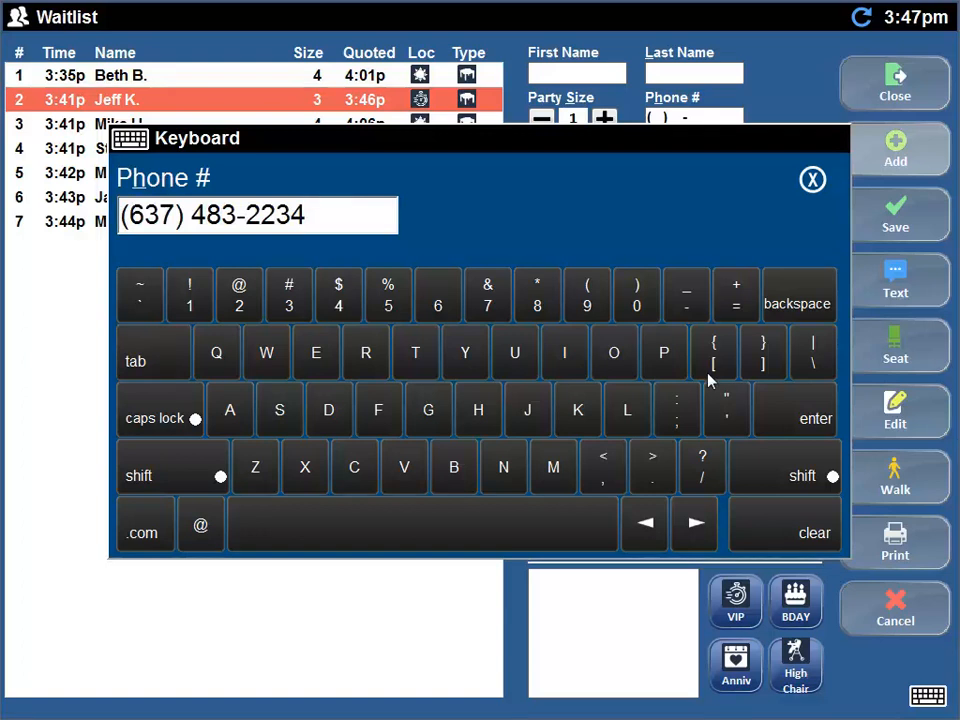
left_click(775, 416)
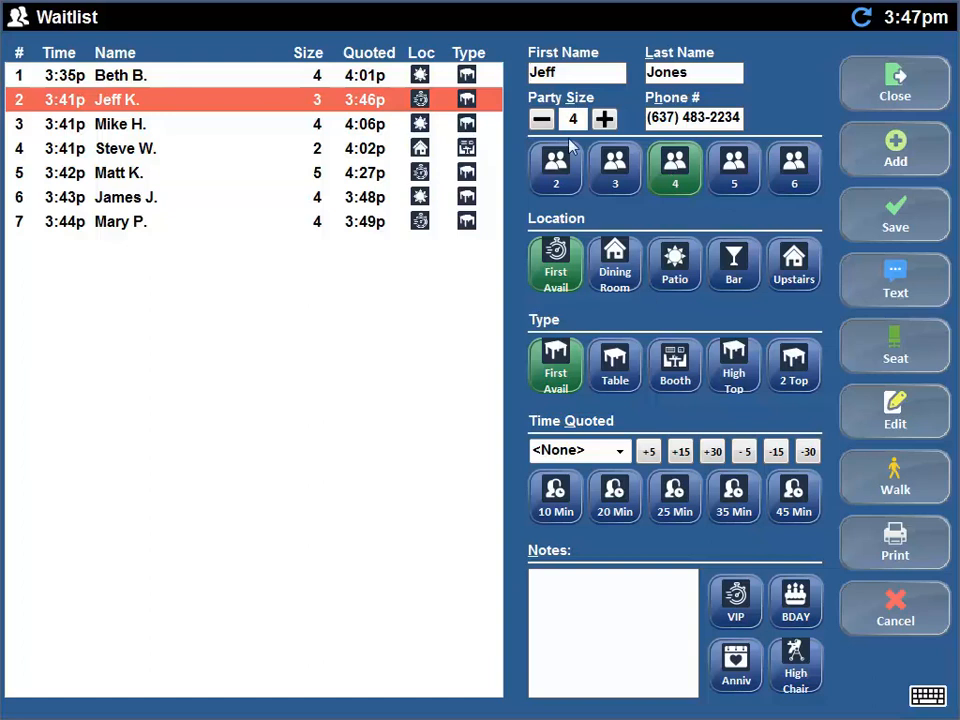
- Keep the new party's size at 4 and set its seating location to Dining Room
left_click(541, 119)
left_click(604, 119)
left_click(623, 173)
left_click(674, 168)
left_click(675, 262)
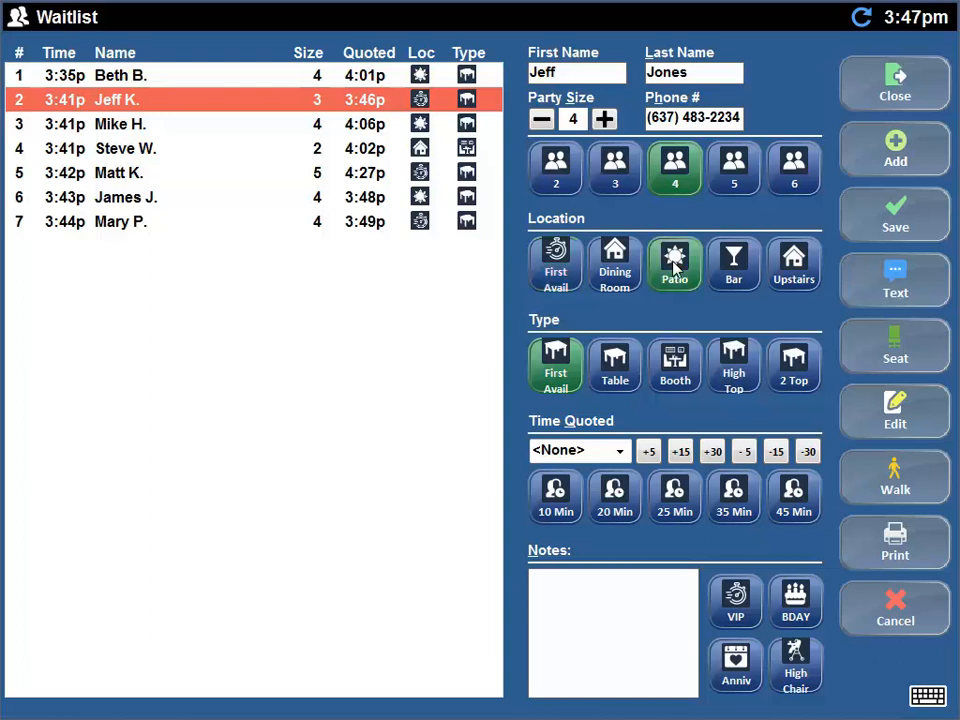
left_click(790, 262)
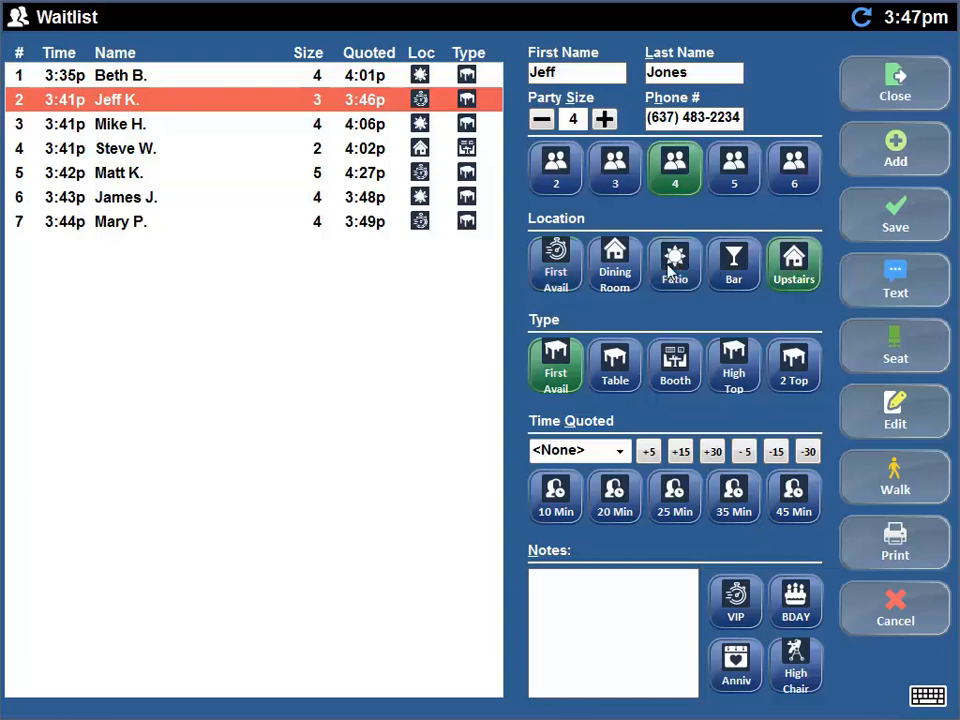
left_click(615, 273)
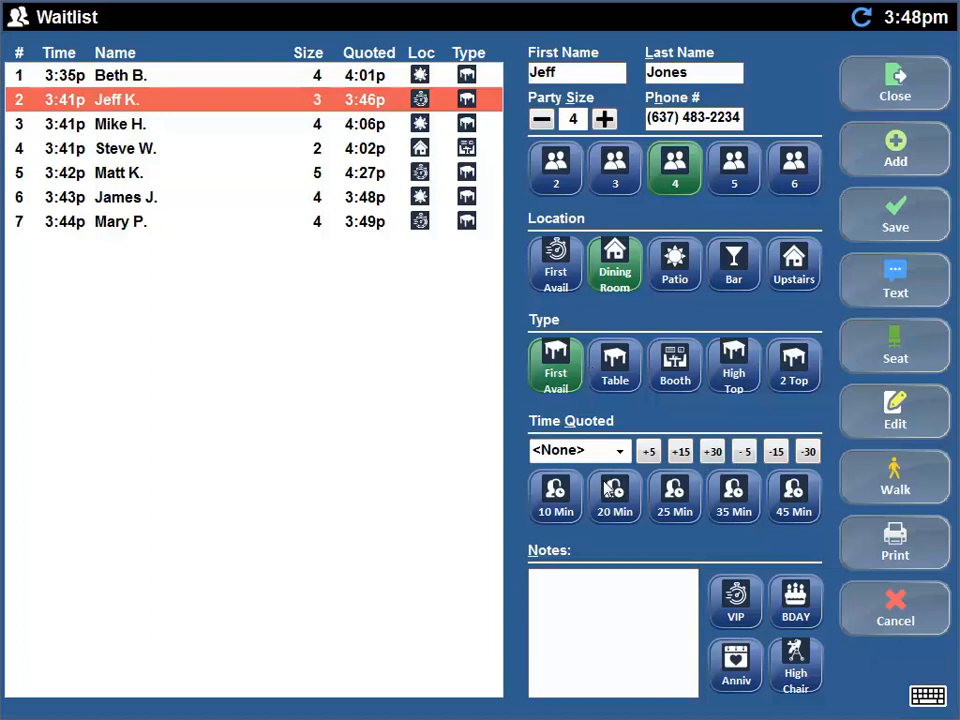
- Quote a 1 Hour wait, add the Anniv note, and save the party
left_click(670, 507)
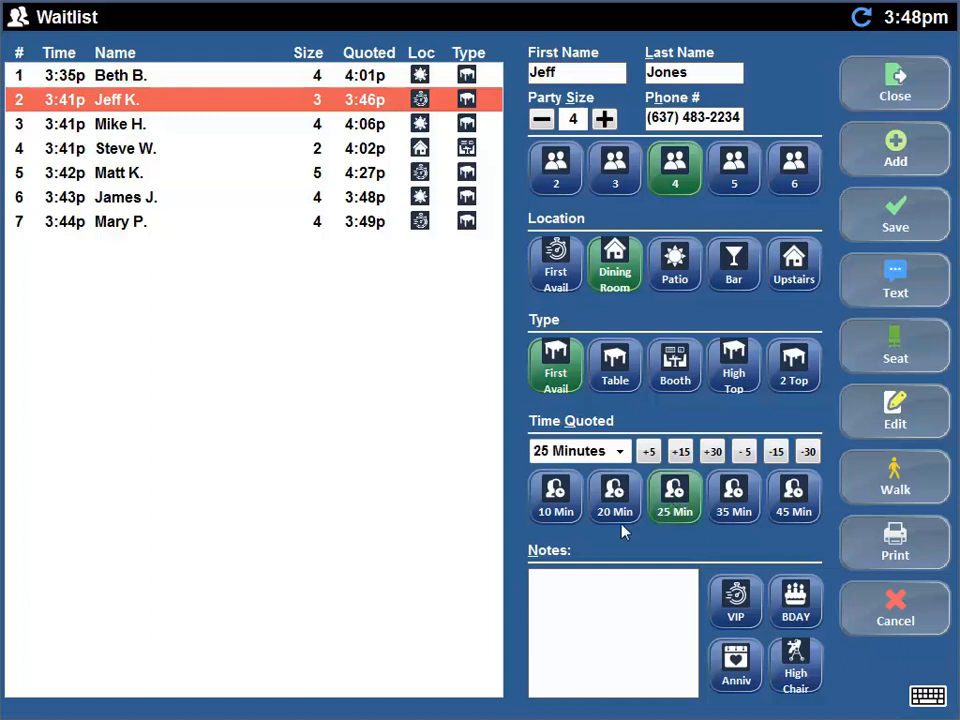
left_click(791, 496)
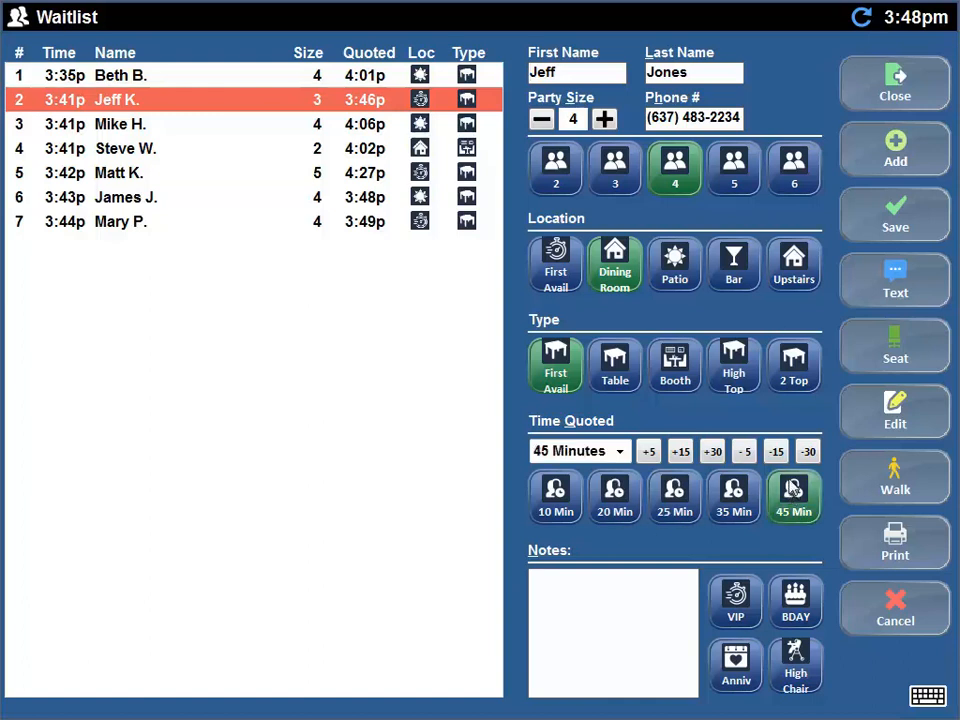
left_click(689, 452)
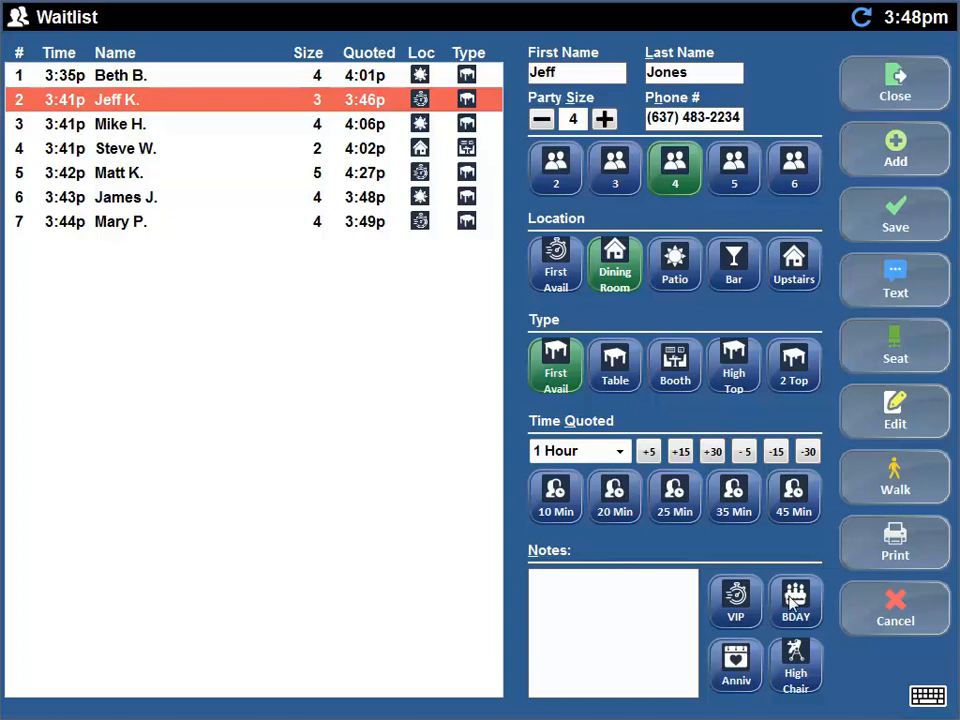
left_click(620, 619)
left_click(927, 695)
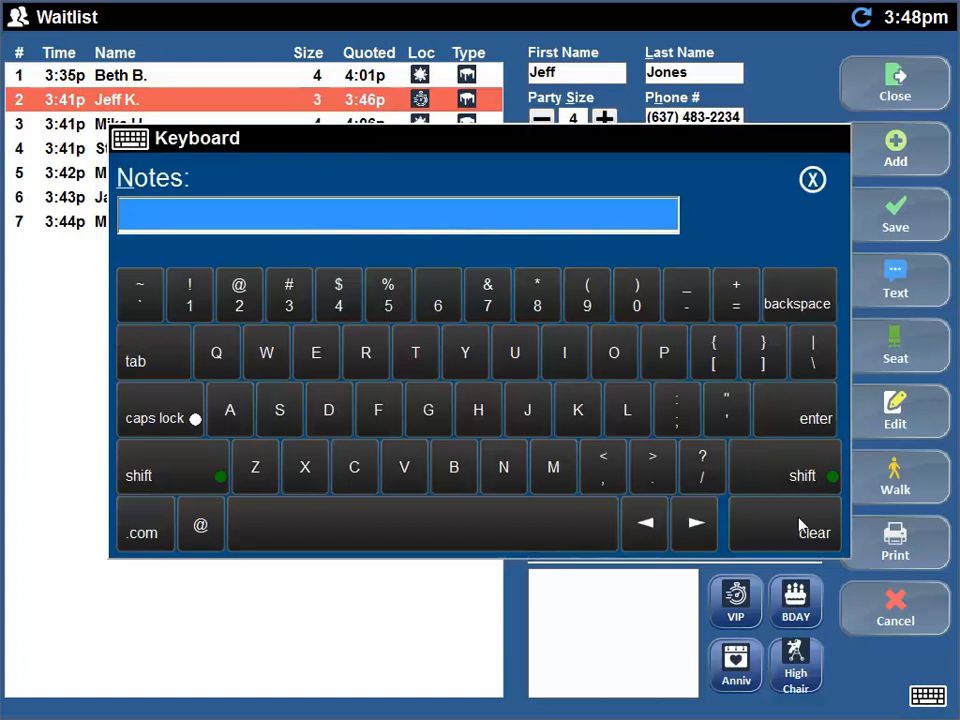
left_click(811, 179)
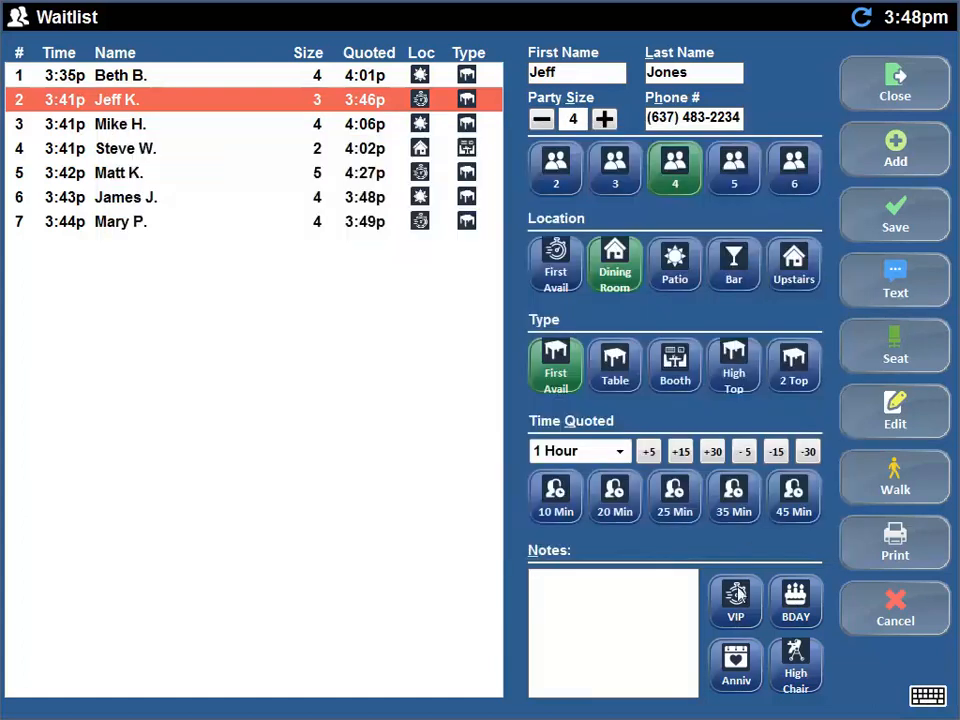
left_click(738, 668)
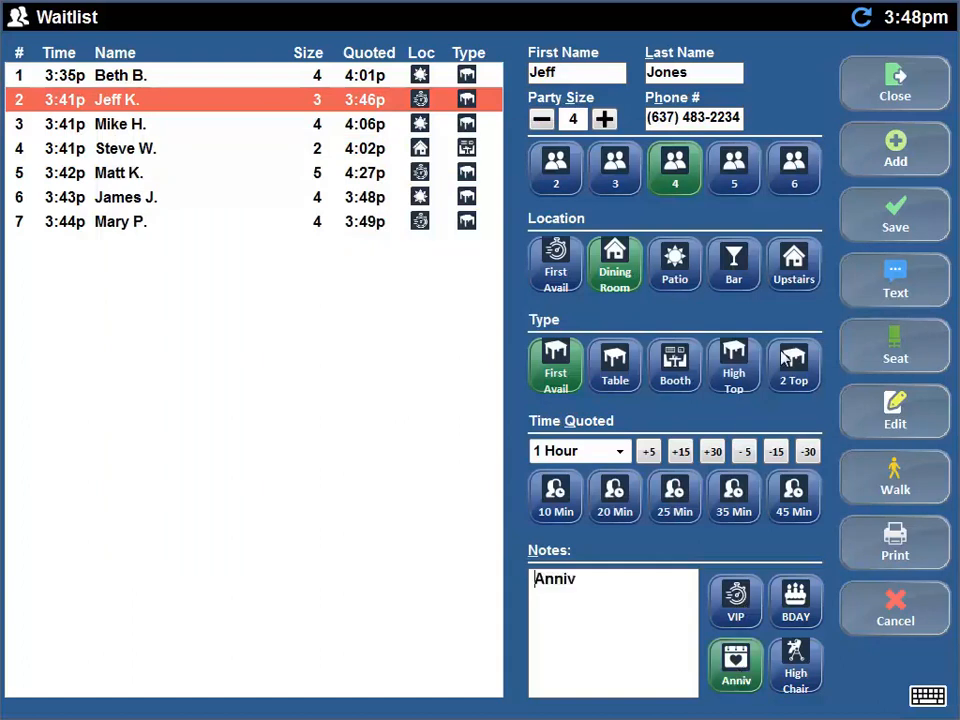
left_click(881, 208)
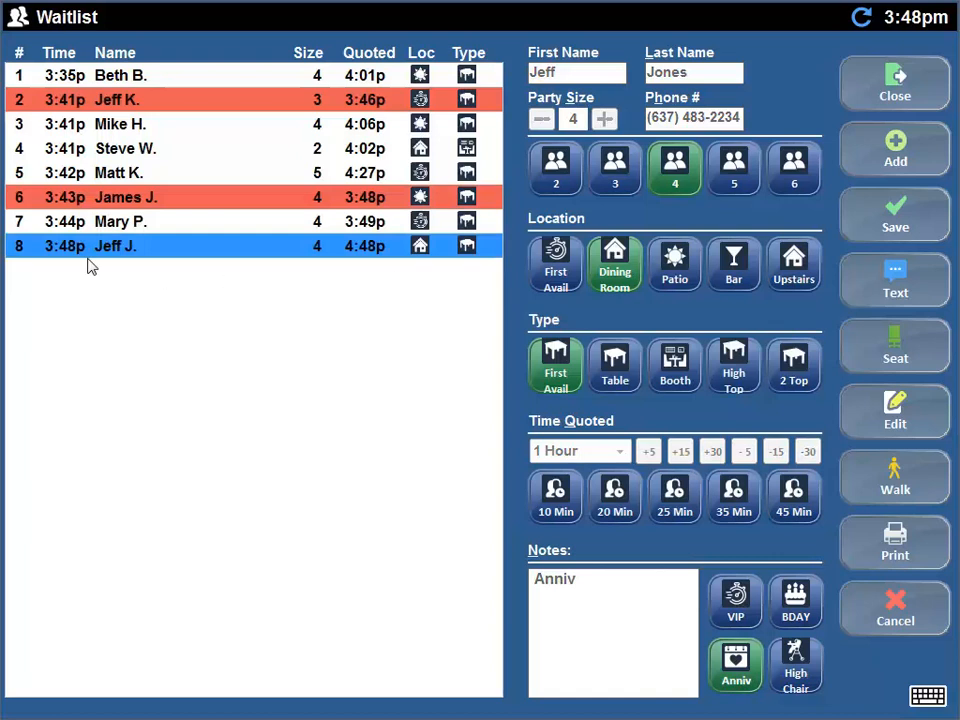
- Send a table-ready text to the 3:46p party of 3, dismissing the texts-not-allowed error
left_click(90, 200)
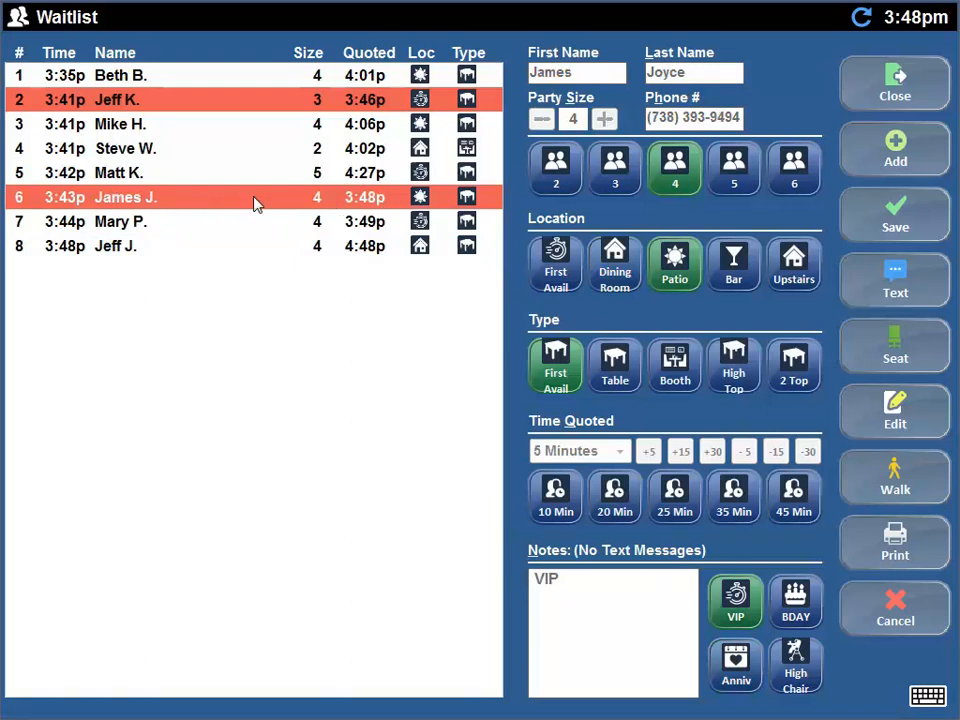
left_click(242, 100)
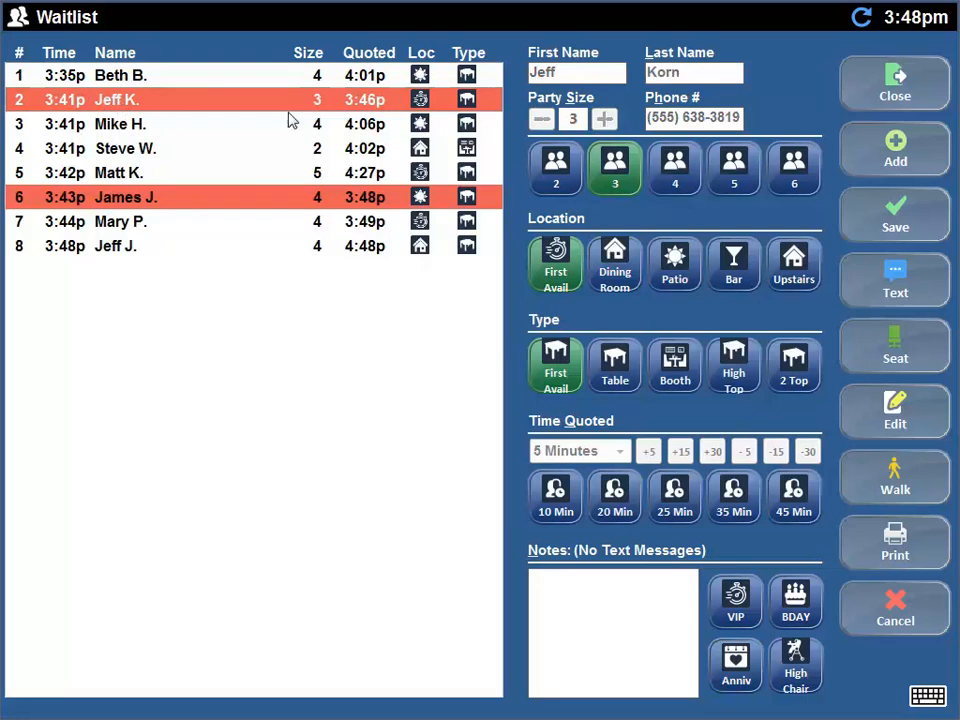
left_click(896, 285)
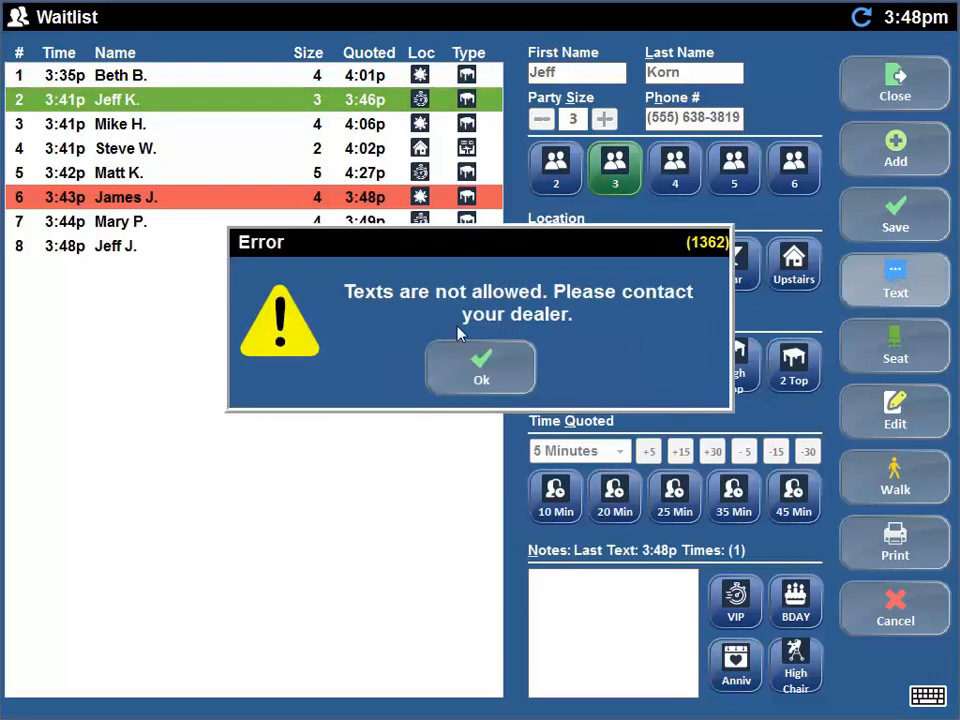
left_click(503, 372)
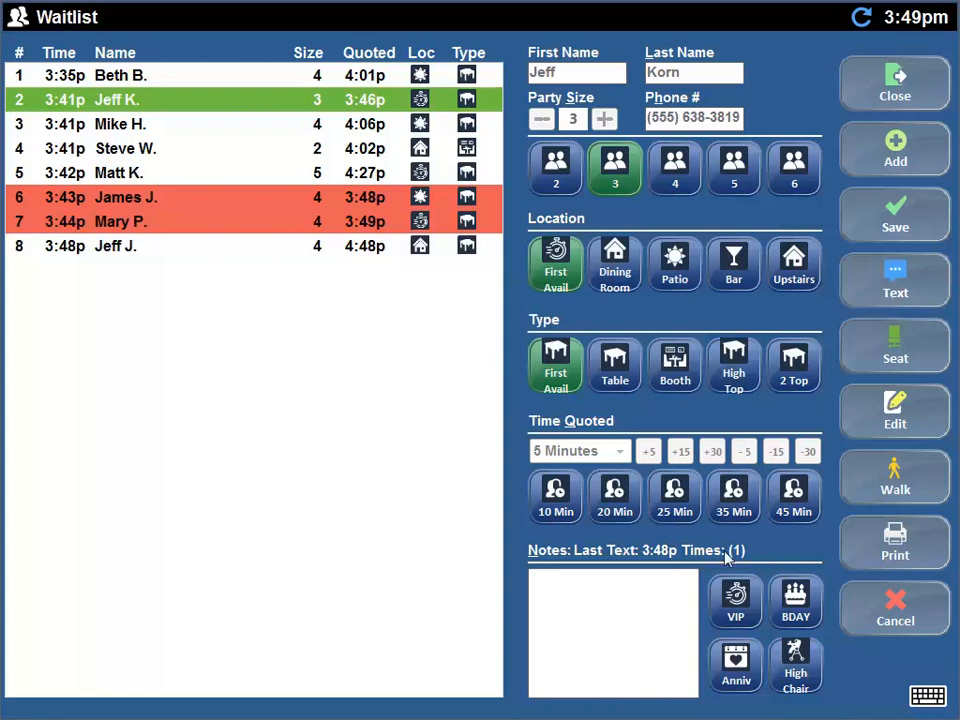
- Send a table-ready text to the VIP patio party of 4
left_click(302, 199)
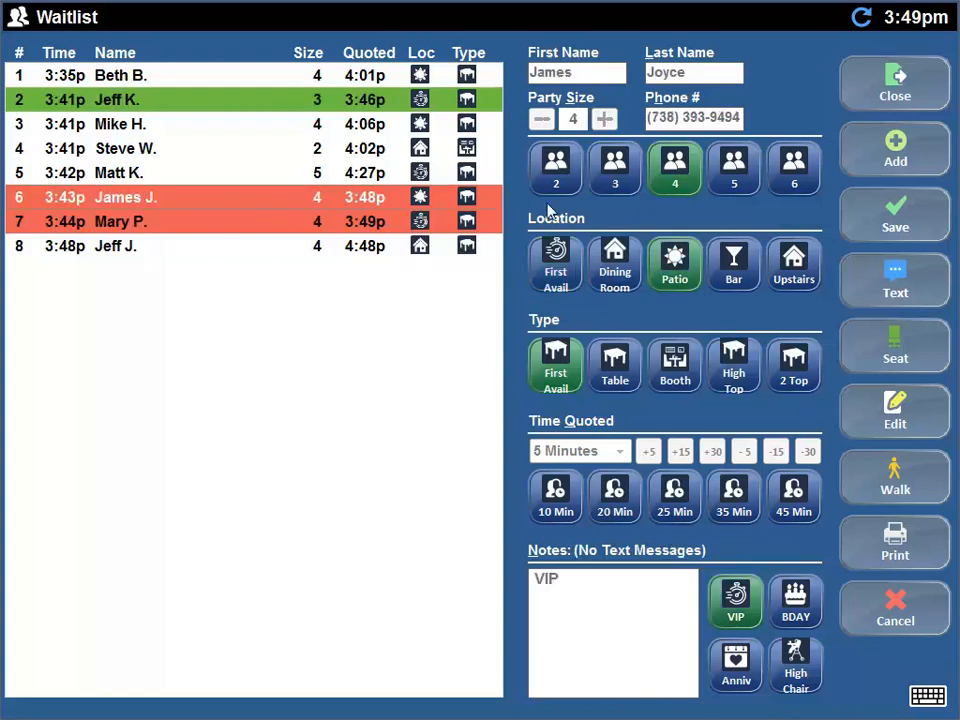
left_click(926, 274)
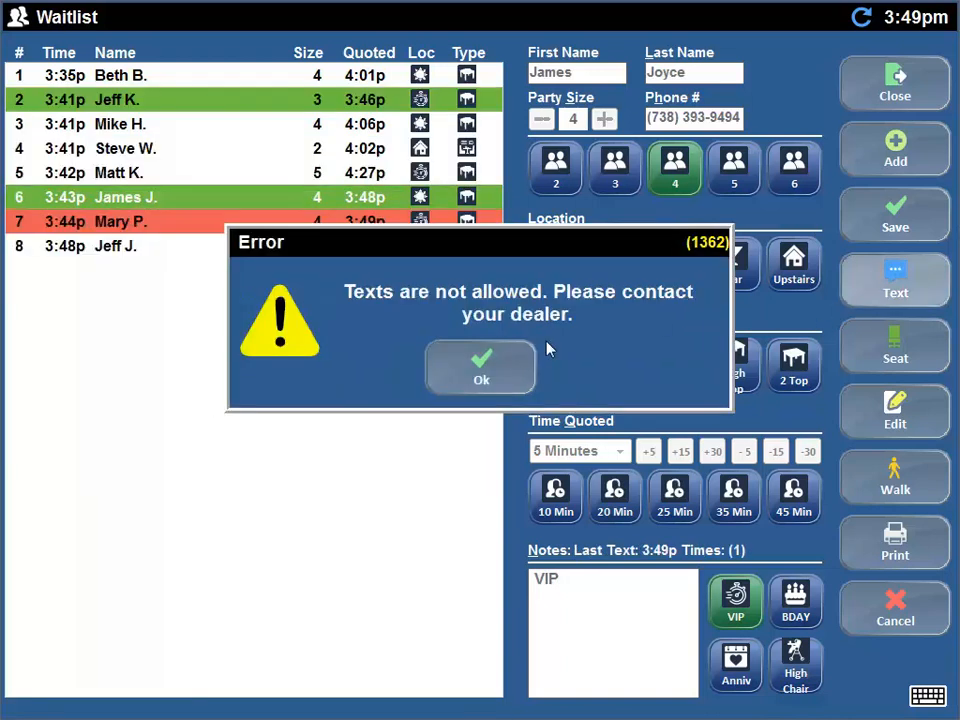
left_click(512, 368)
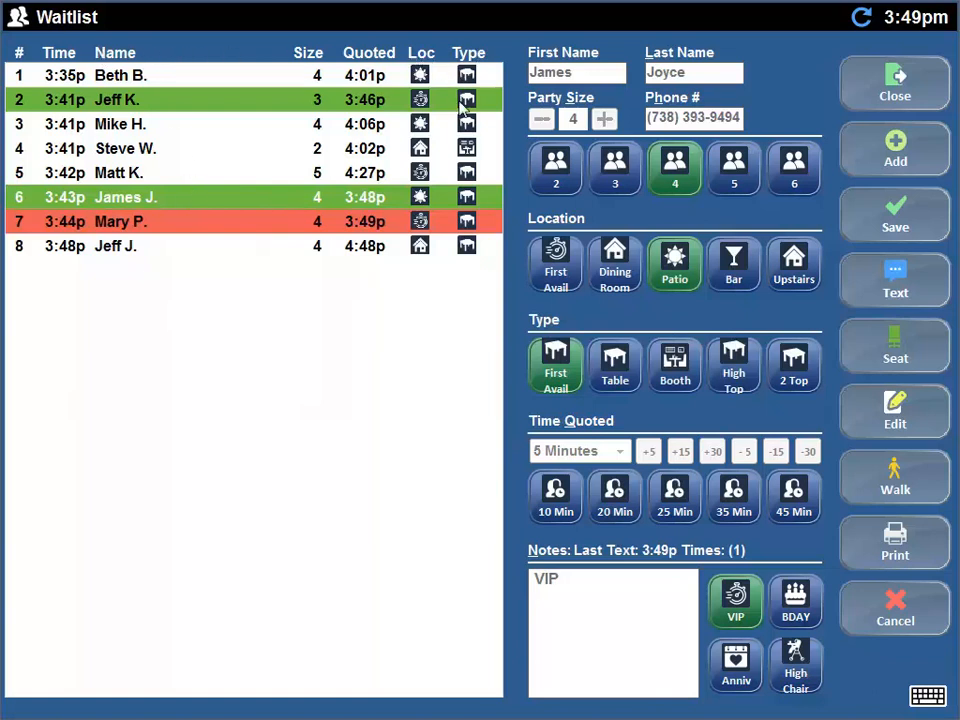
- Sort the waitlist by Size, text the 3:49p party of 4, then select the party of 3
left_click(312, 54)
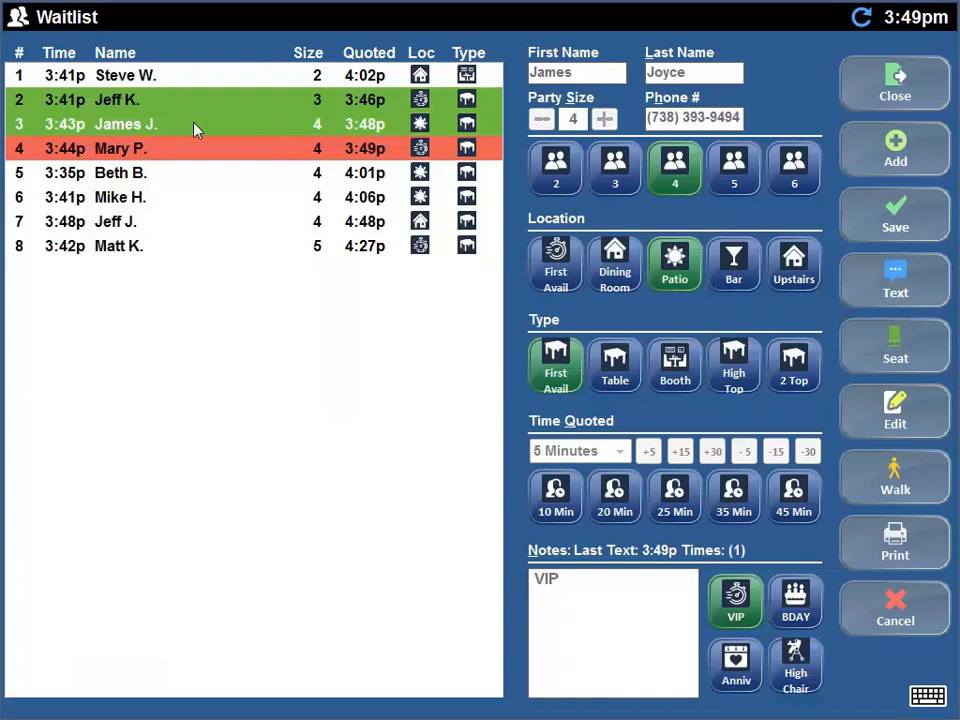
left_click(174, 157)
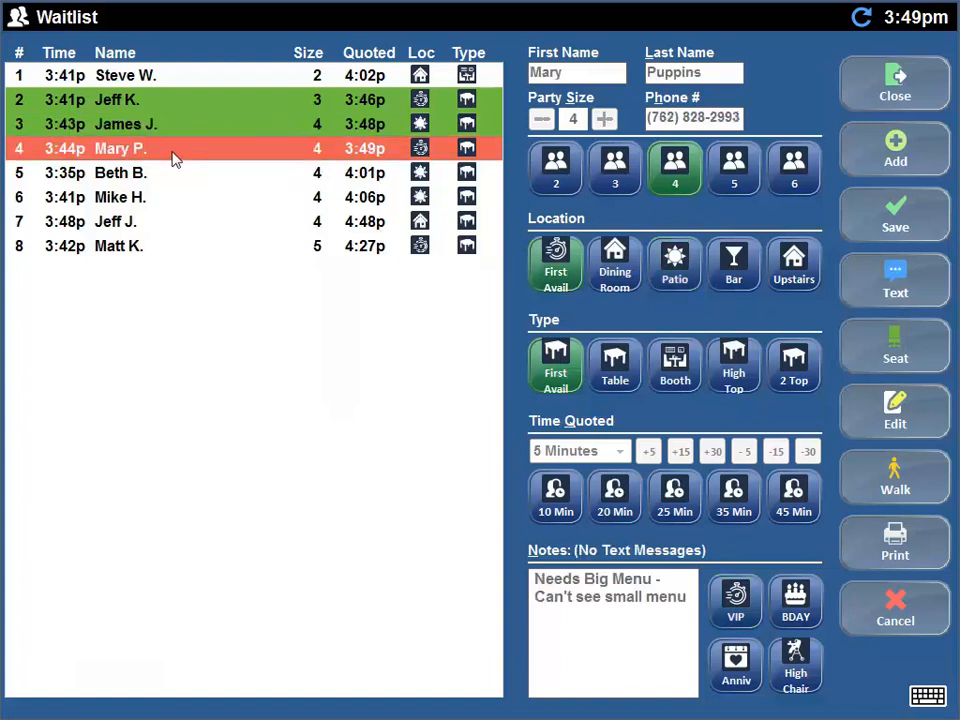
left_click(897, 303)
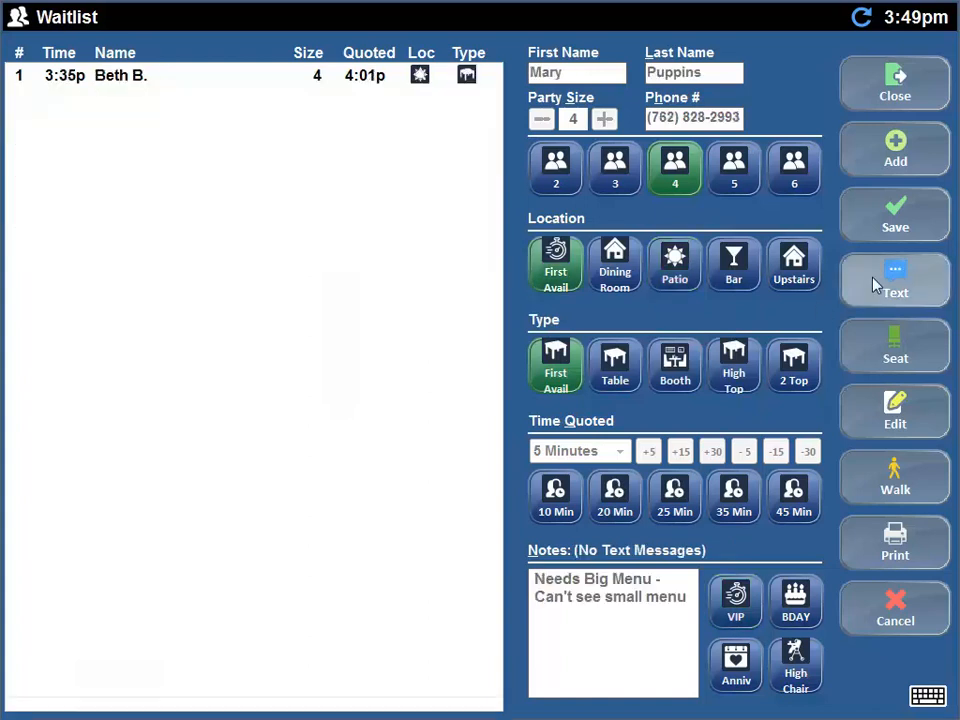
left_click(490, 385)
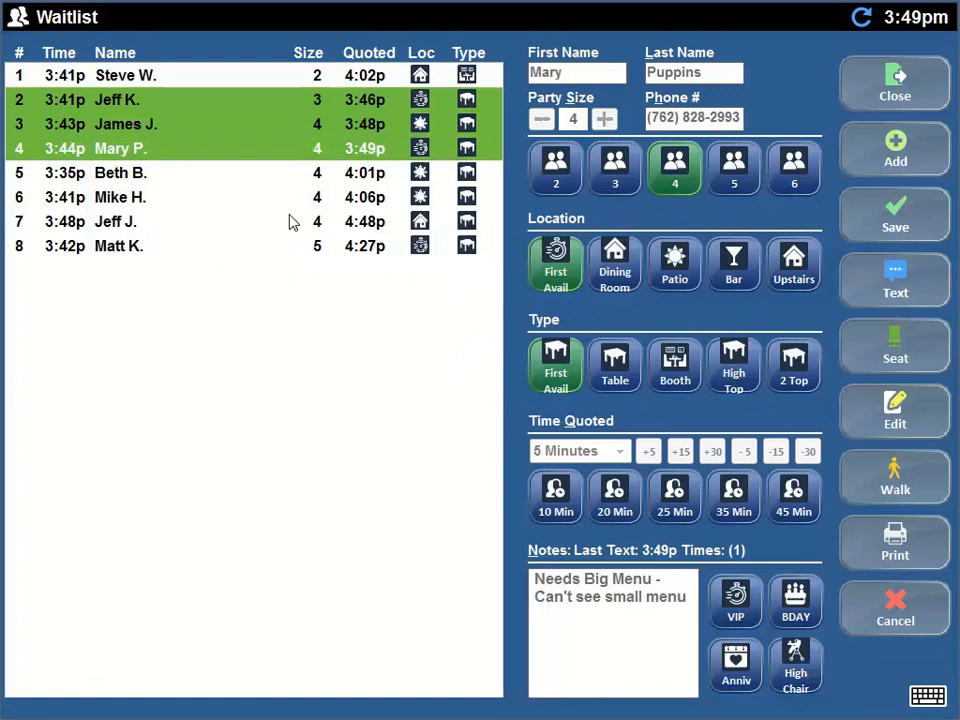
left_click(282, 104)
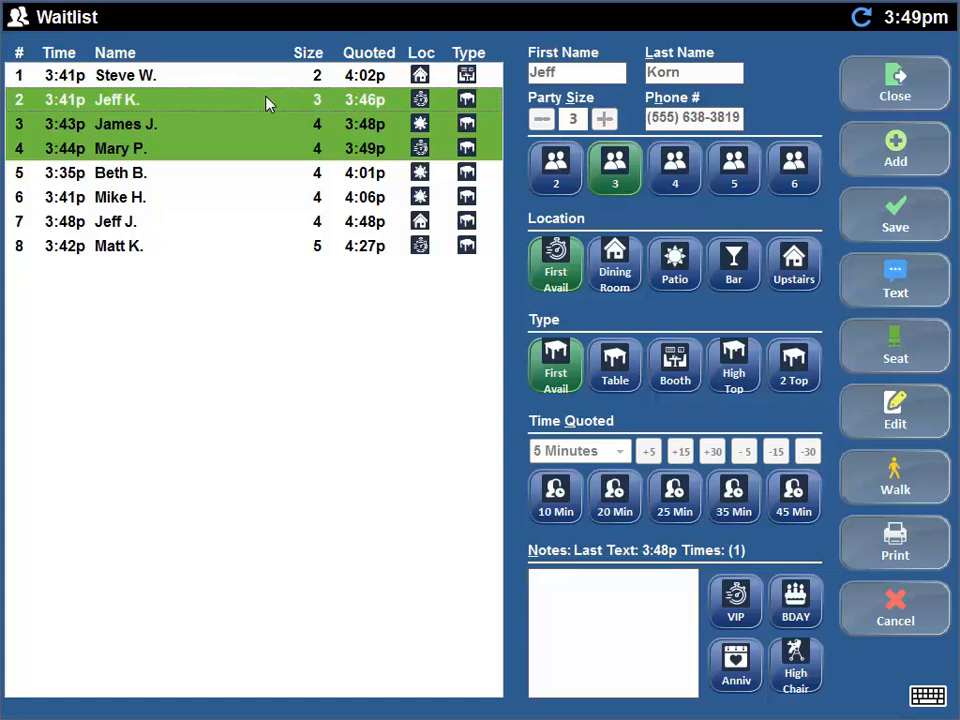
- Pick table 55 on the Main Floor for the party of 3, after checking the Bar Floor layout
left_click(895, 345)
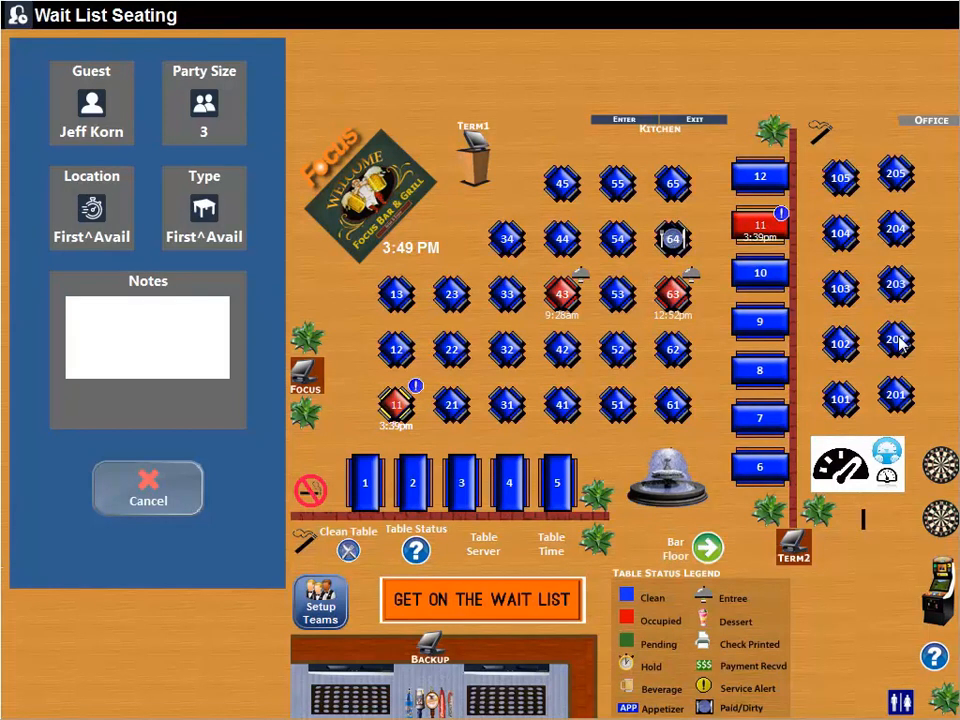
left_click(708, 549)
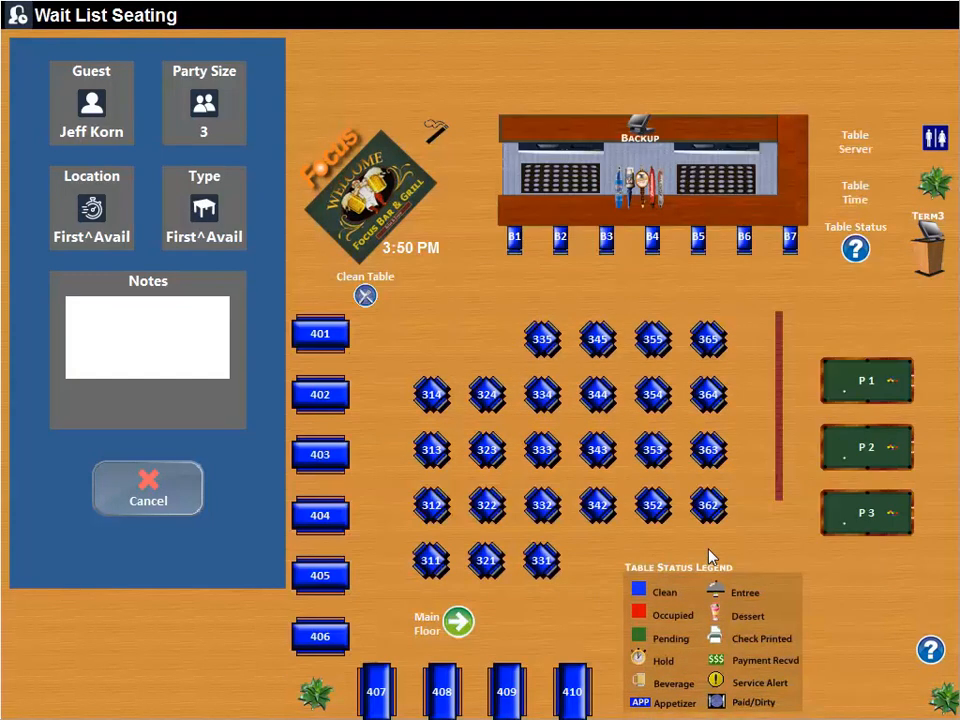
left_click(458, 623)
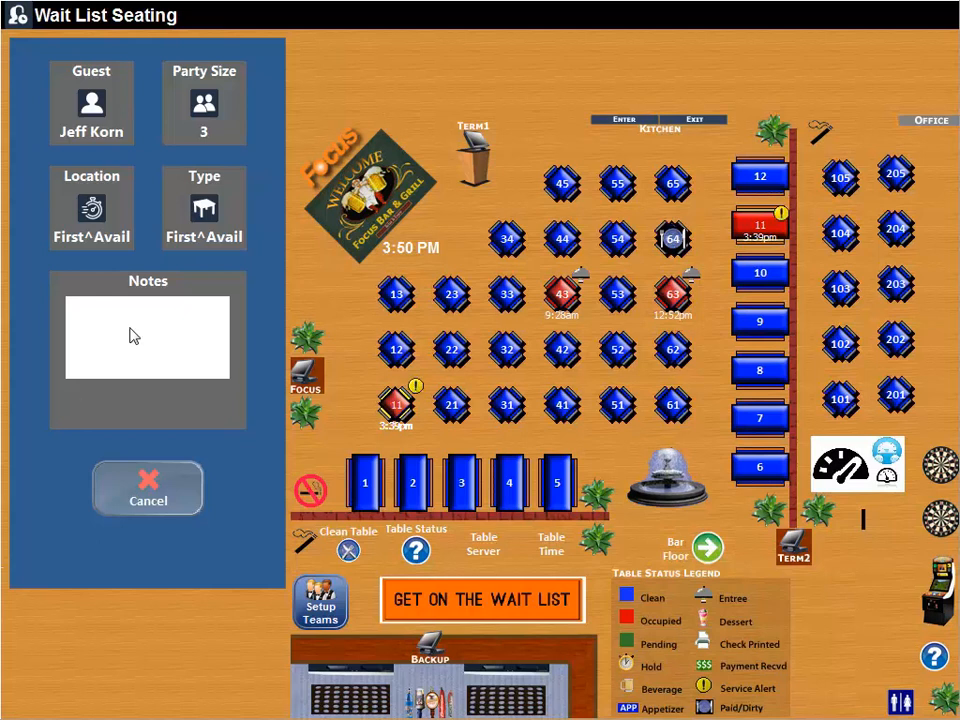
left_click(626, 189)
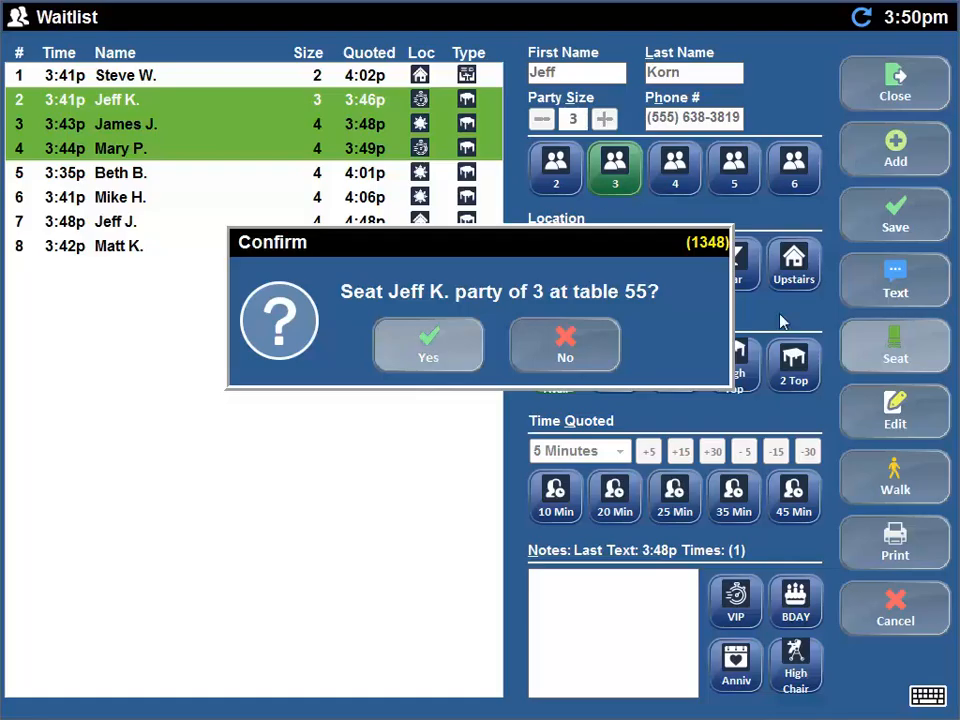
- Confirm the party of 3 at table 55, then seat the VIP patio party of 4 at table 203
left_click(427, 345)
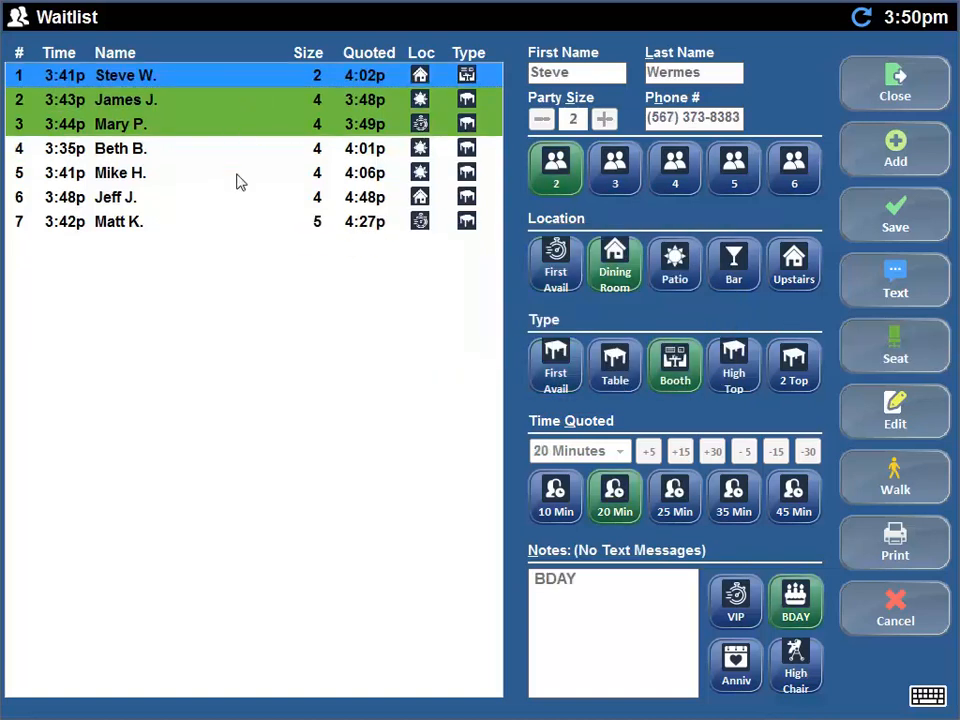
left_click(252, 101)
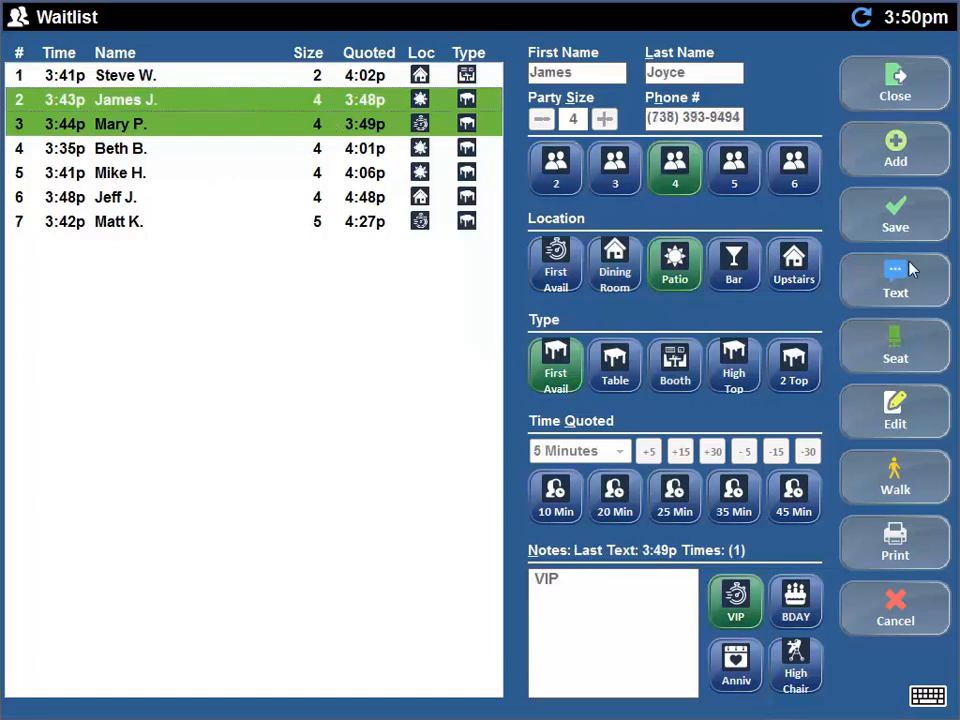
left_click(900, 354)
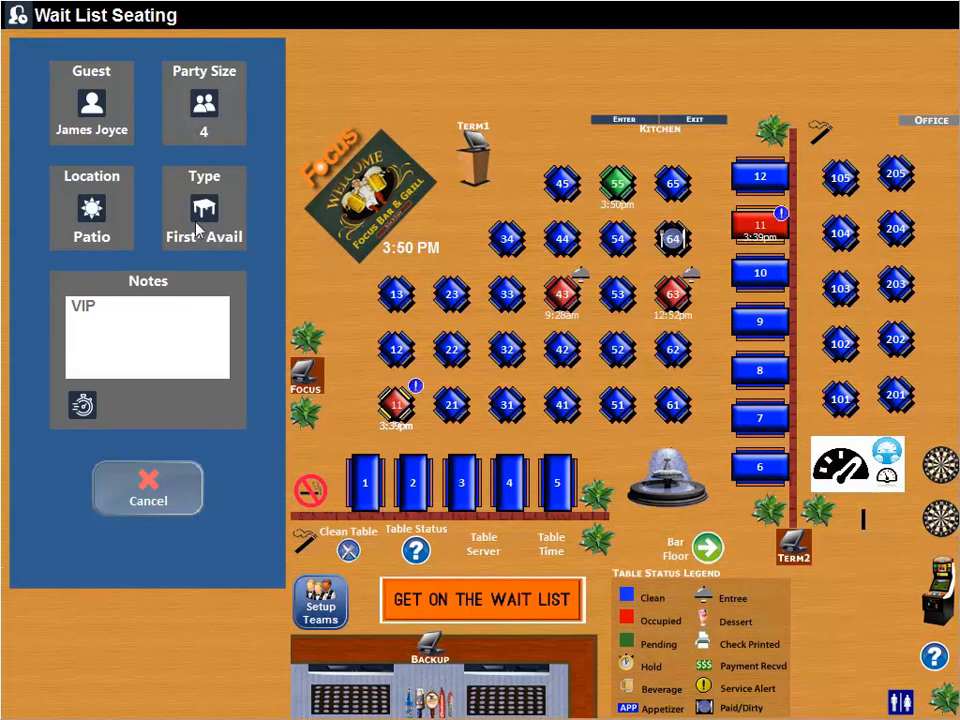
left_click(897, 288)
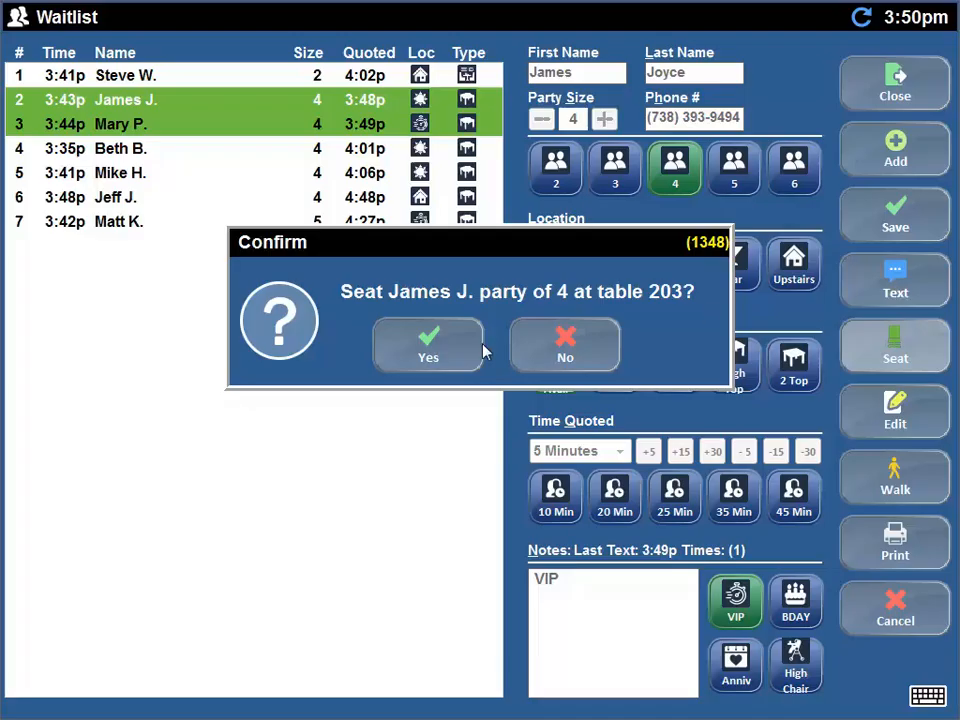
left_click(424, 350)
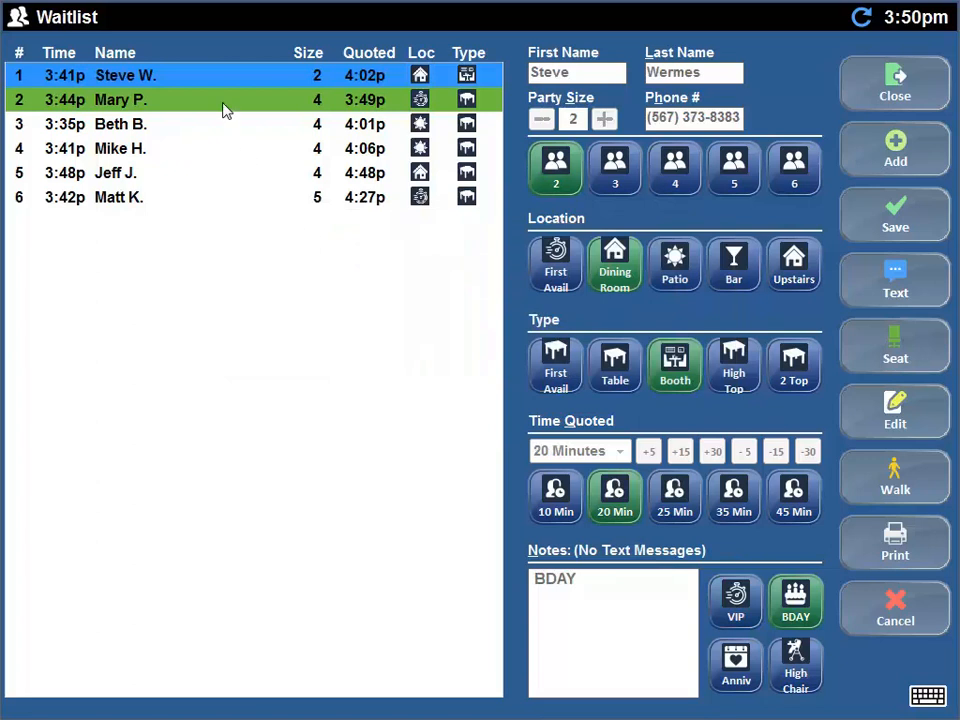
- Text the 3:49p party of 4 again, then mark it walked out and remove it from the waitlist
left_click(170, 100)
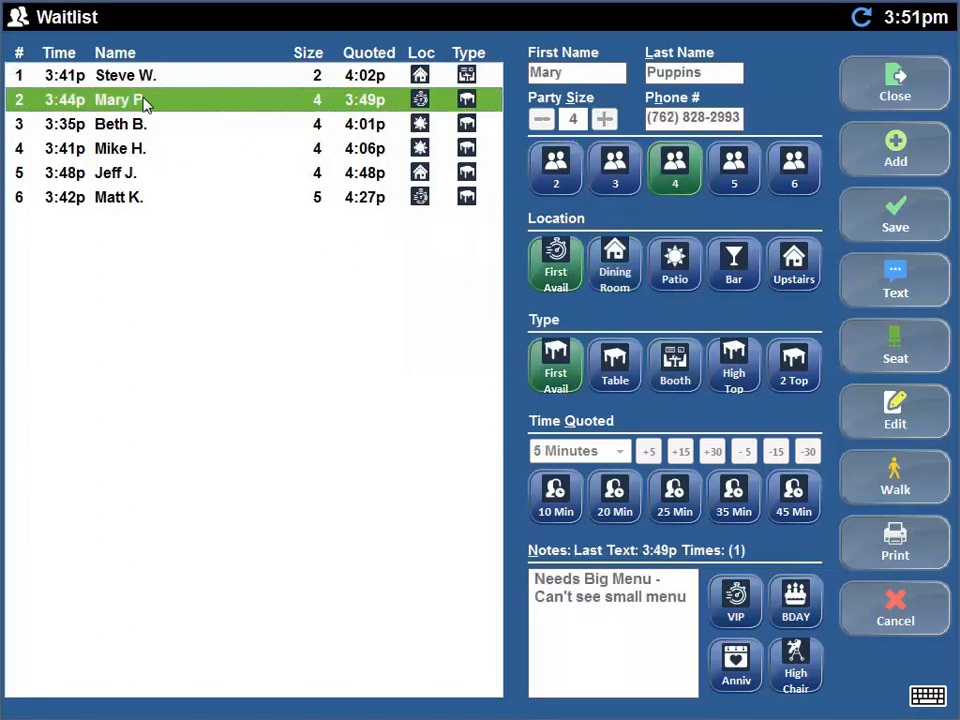
left_click(906, 290)
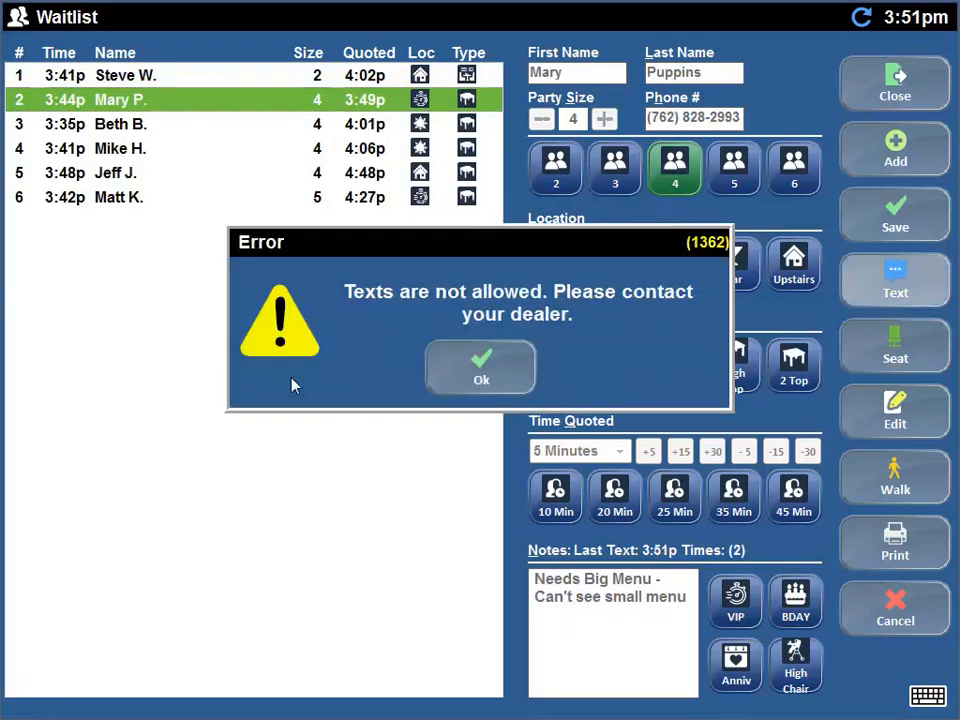
left_click(484, 374)
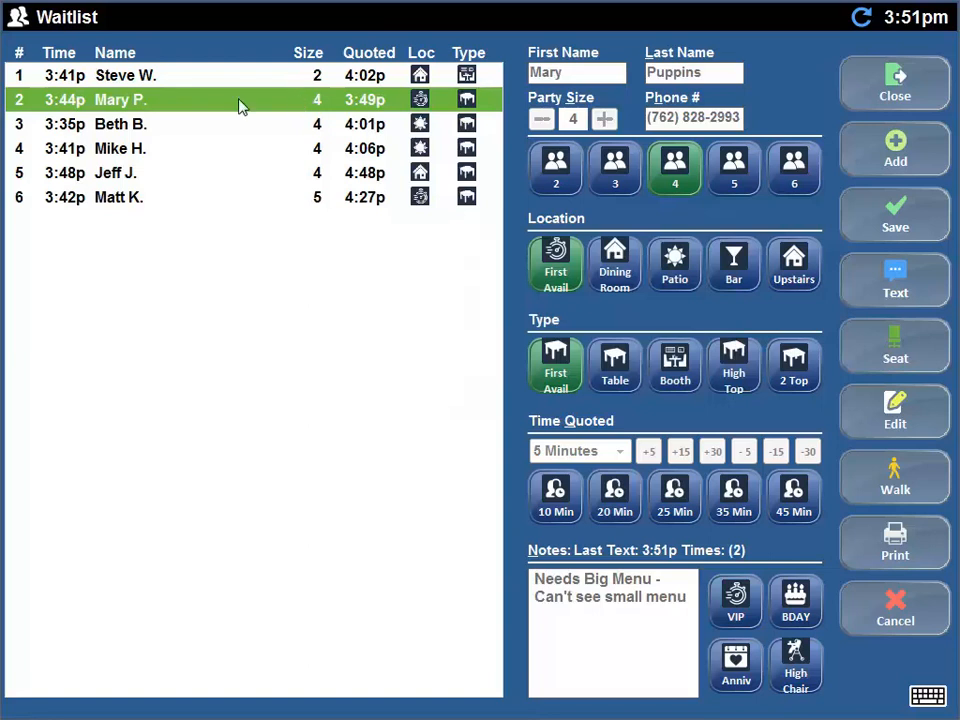
left_click(888, 472)
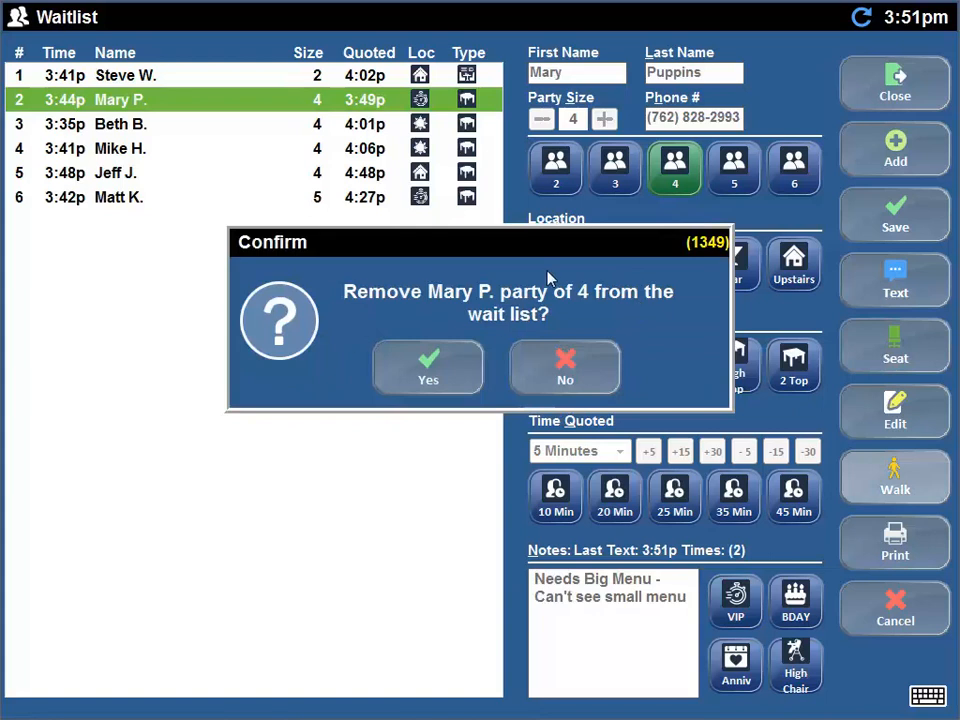
left_click(450, 371)
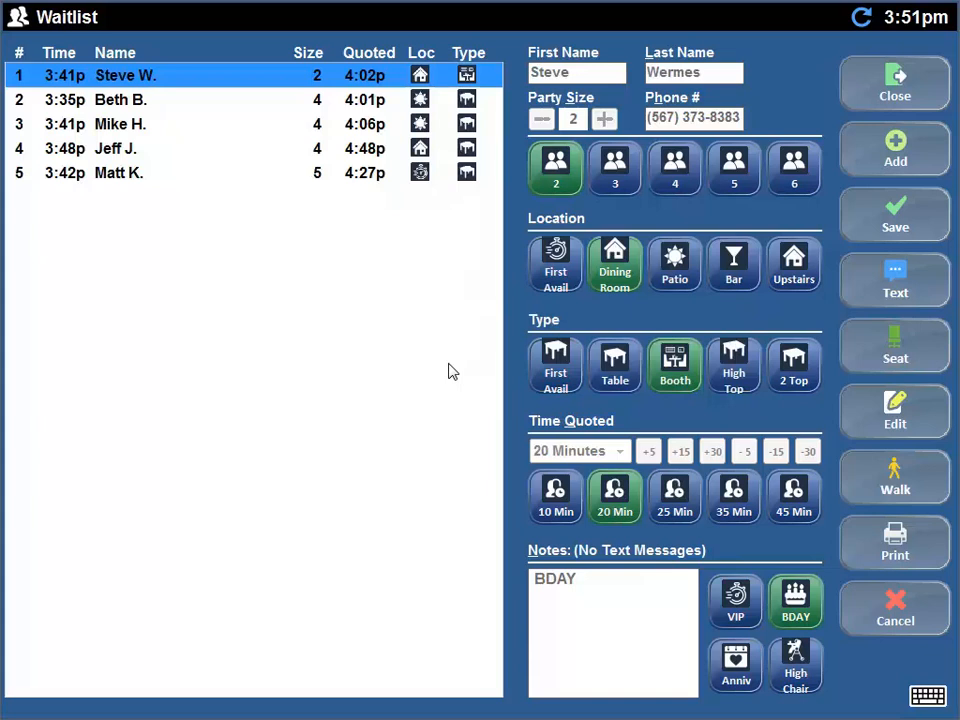
- Change the 3:35p patio party's size from 4 to 5, save it, and go back to the floor plan
left_click(129, 103)
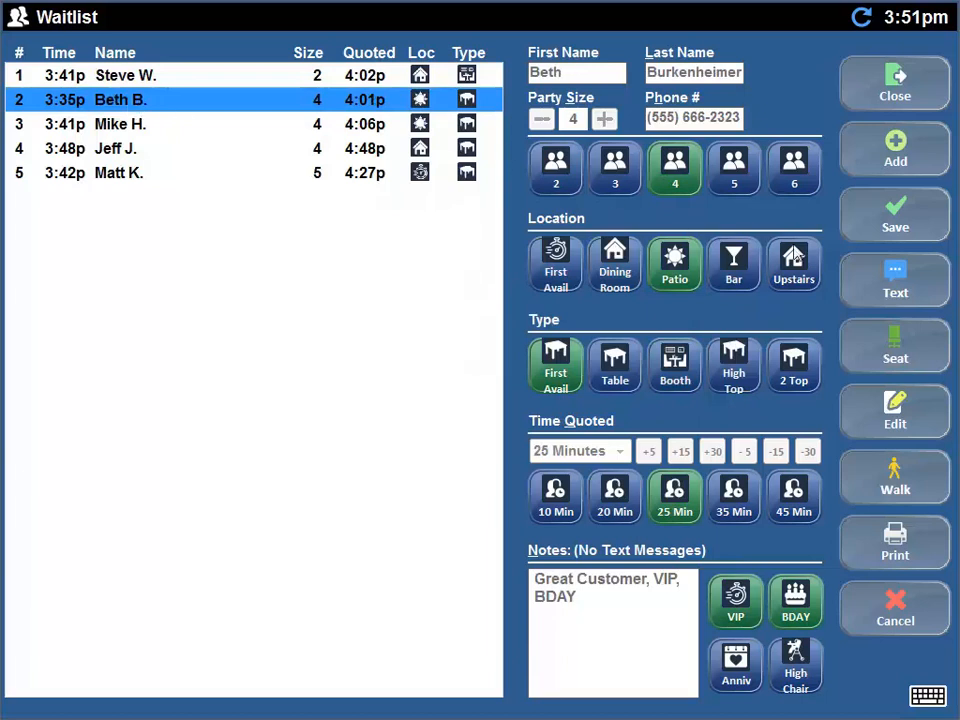
left_click(888, 403)
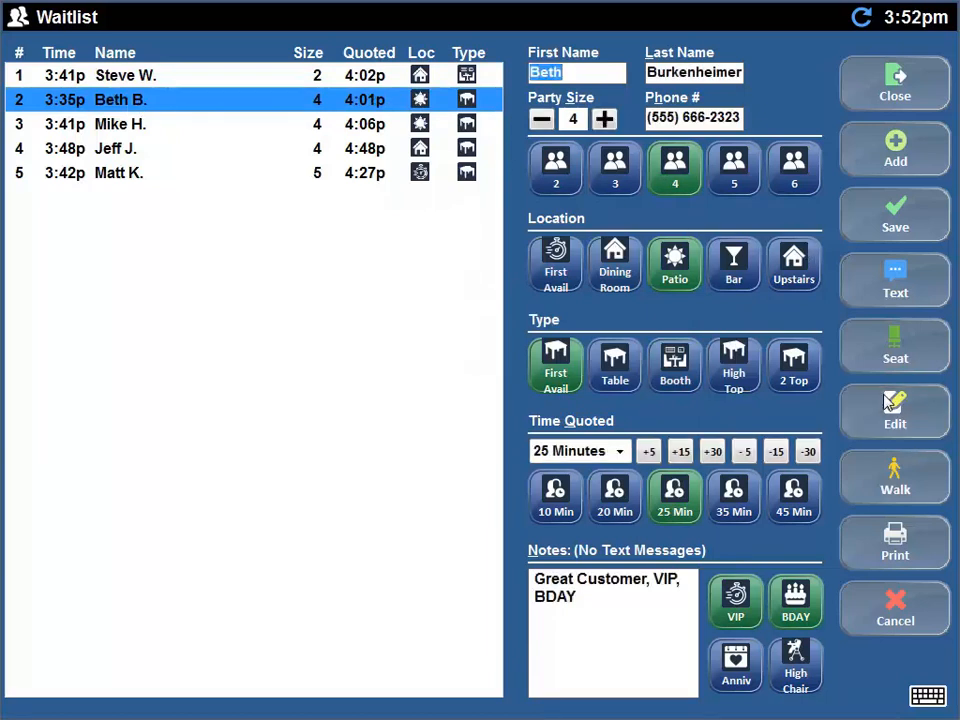
left_click(736, 173)
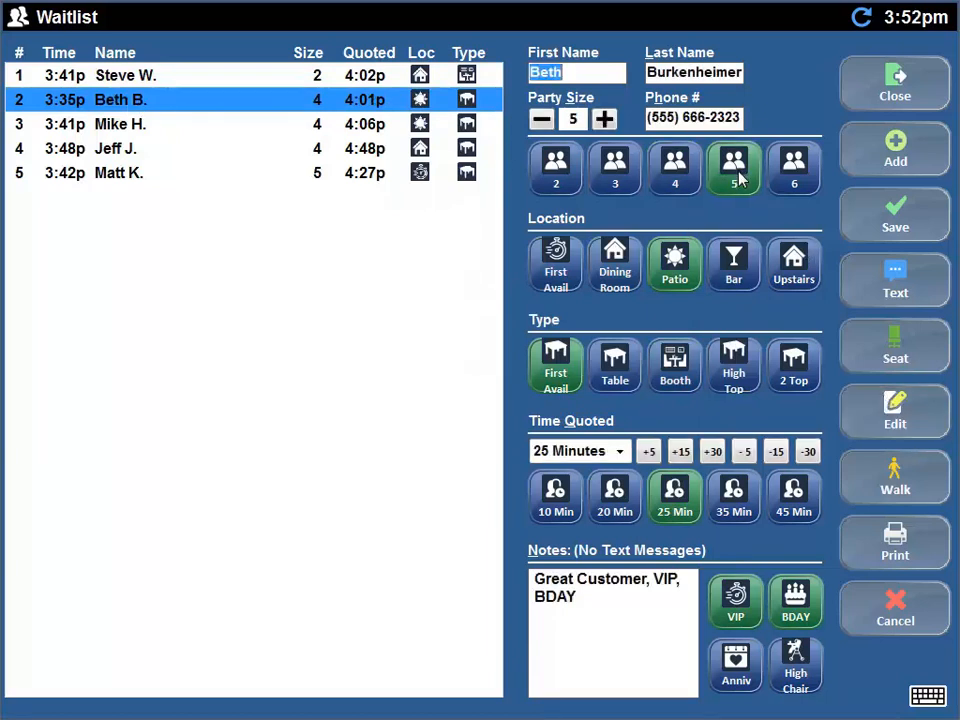
left_click(887, 222)
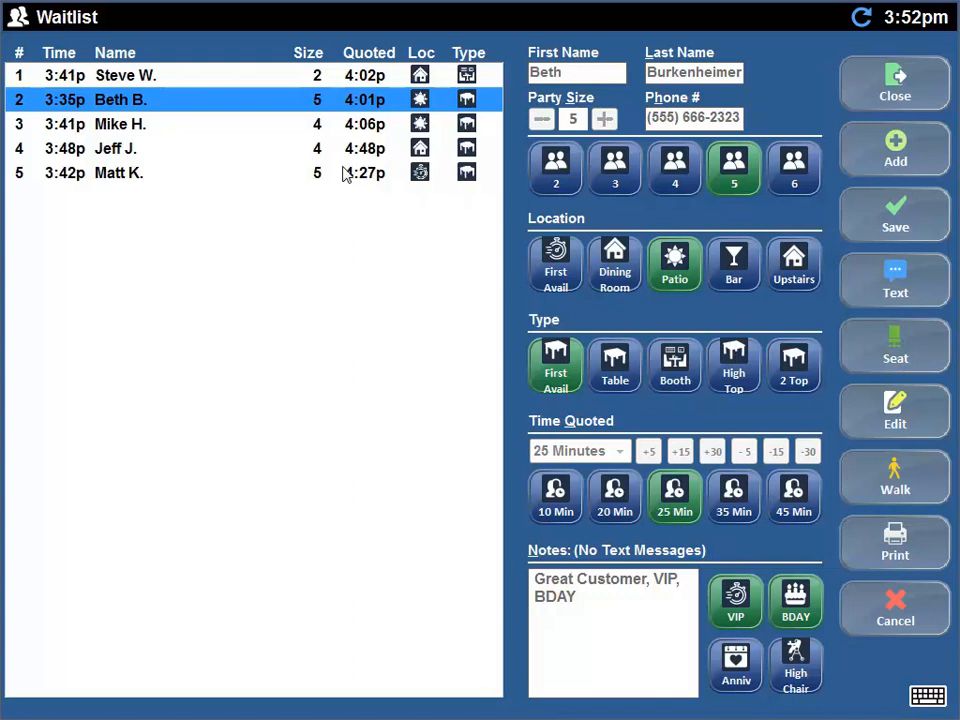
left_click(886, 84)
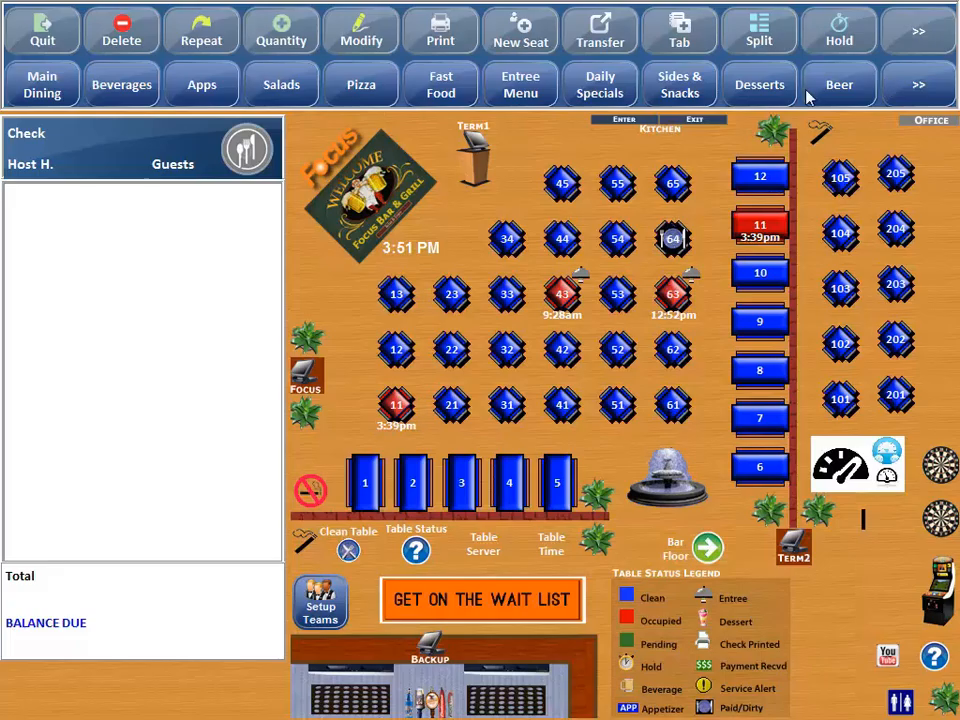
- Seat the 3:35p party of 5 at table 201 from the waitlist, then close the waitlist
left_click(480, 602)
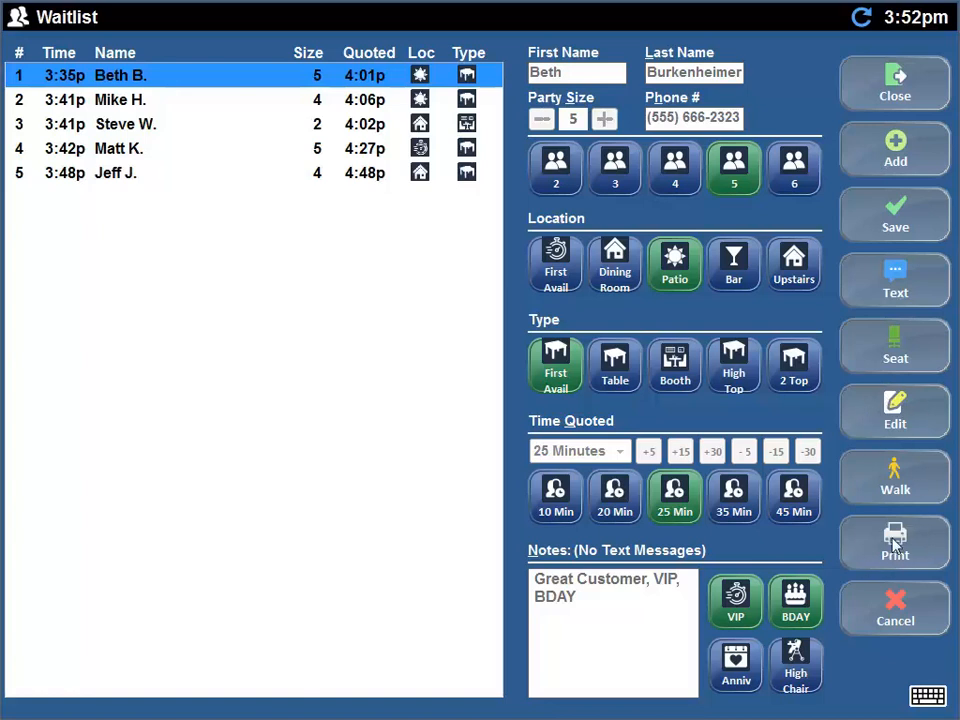
left_click(893, 362)
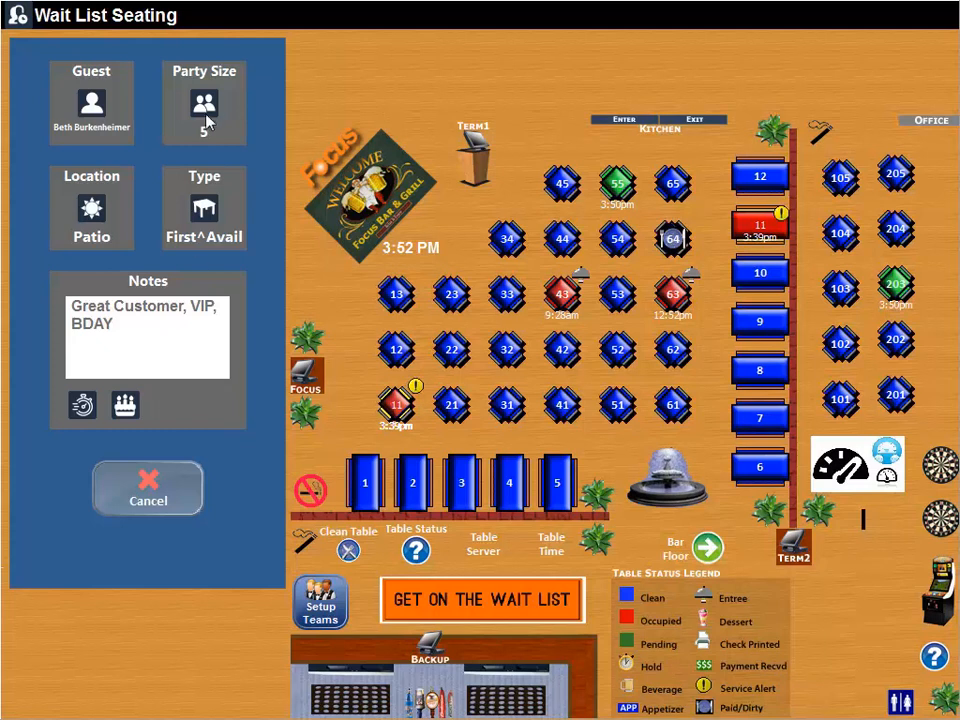
left_click(896, 398)
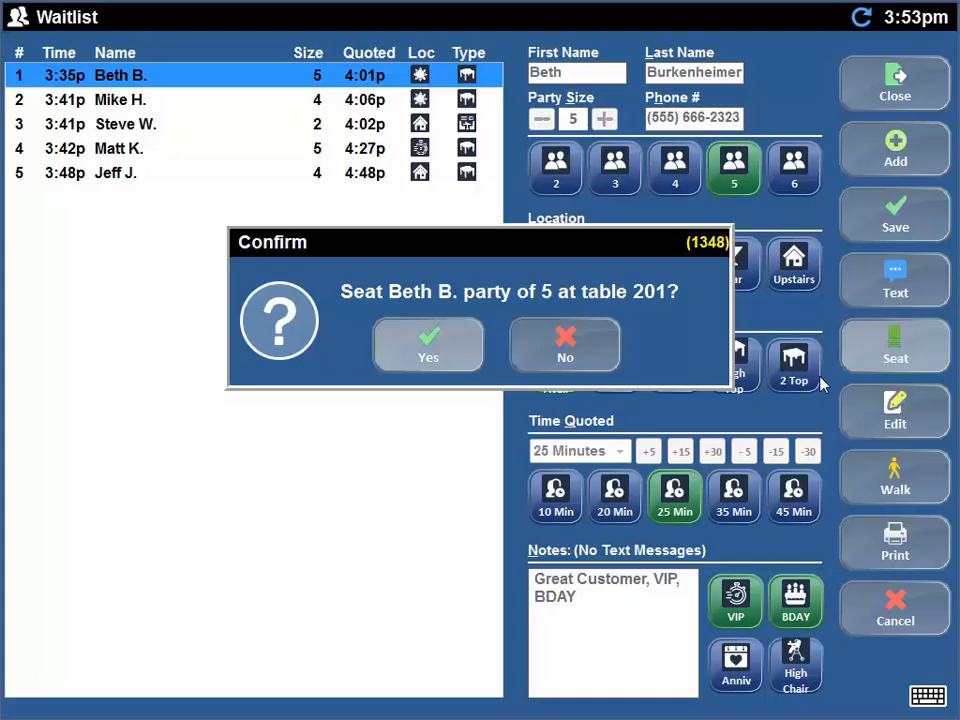
left_click(462, 356)
left_click(882, 98)
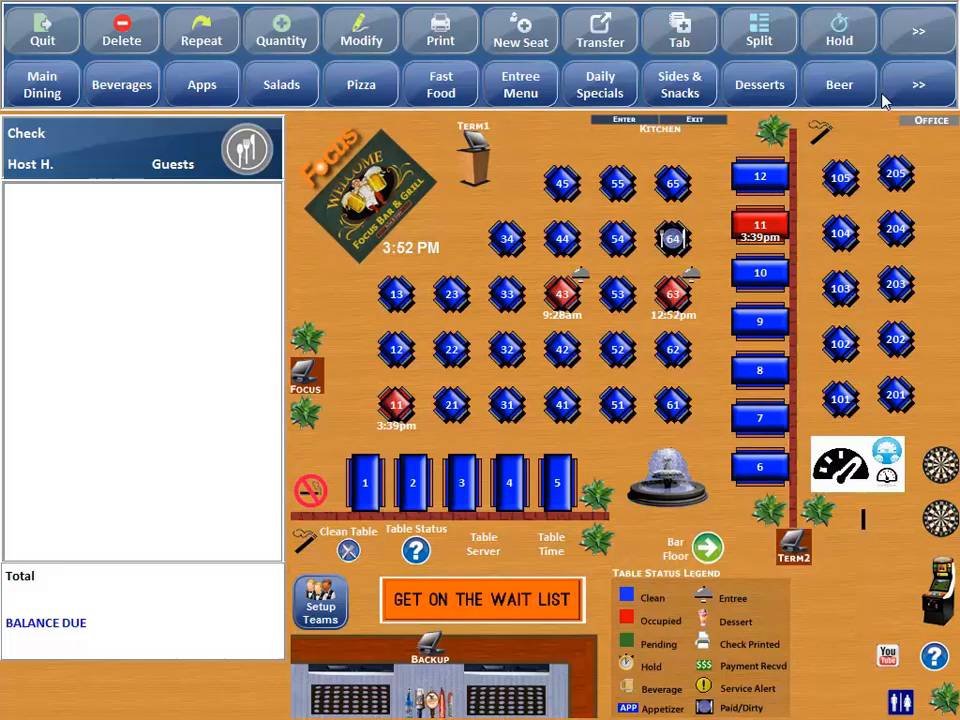
- Sign the host out and clock the floor server in as Server, using manager approval past the expired-certification warning
left_click(38, 33)
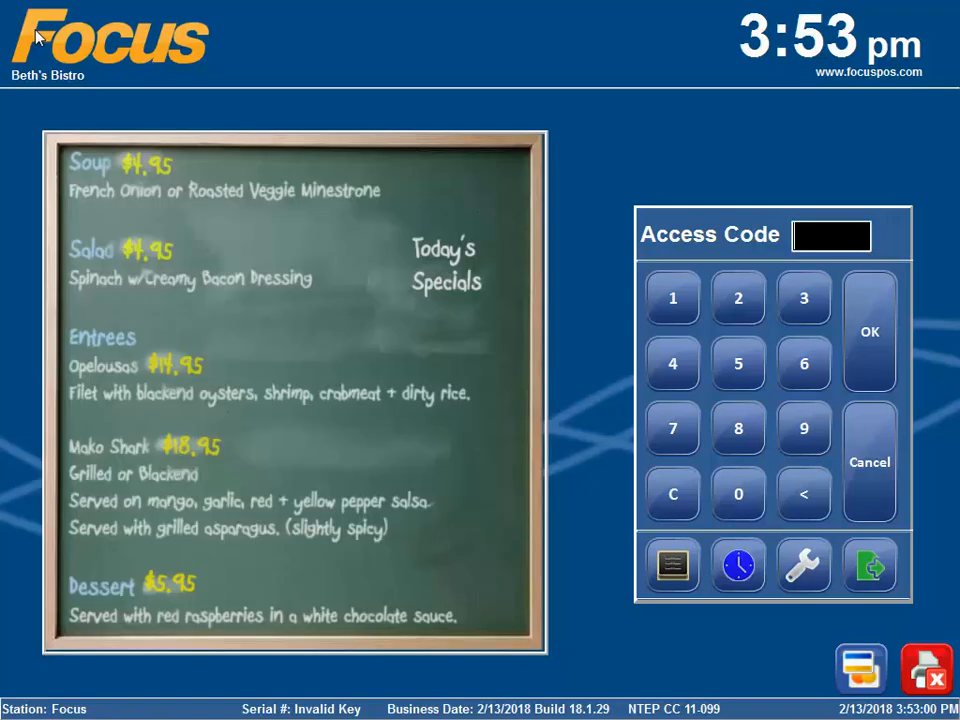
type("••")
left_click(738, 565)
left_click(352, 440)
left_click(450, 367)
left_click(388, 281)
left_click(598, 312)
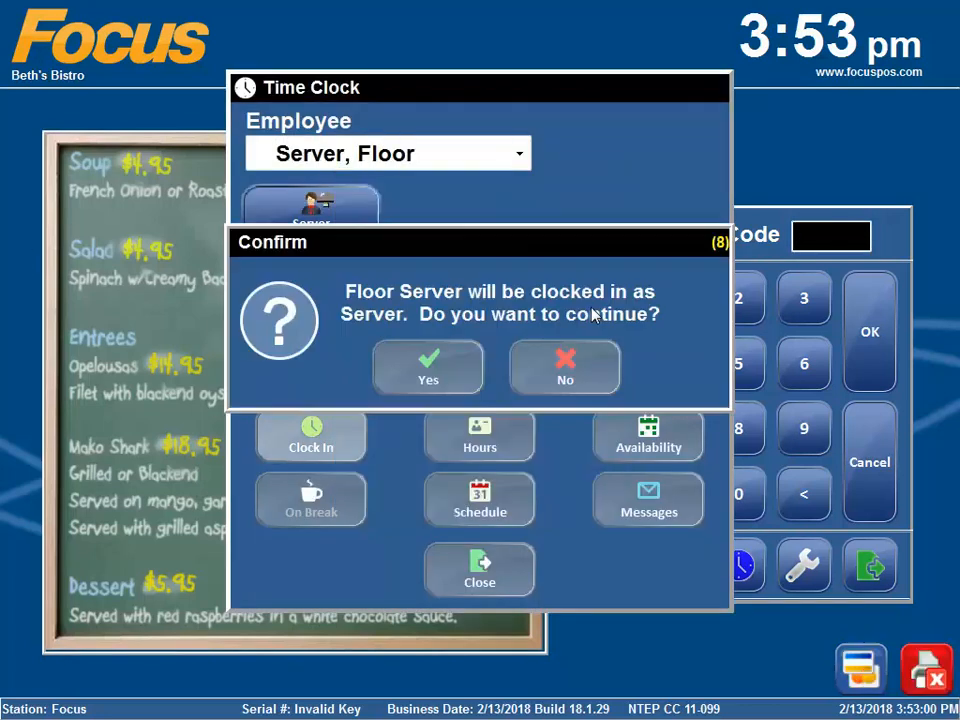
left_click(465, 368)
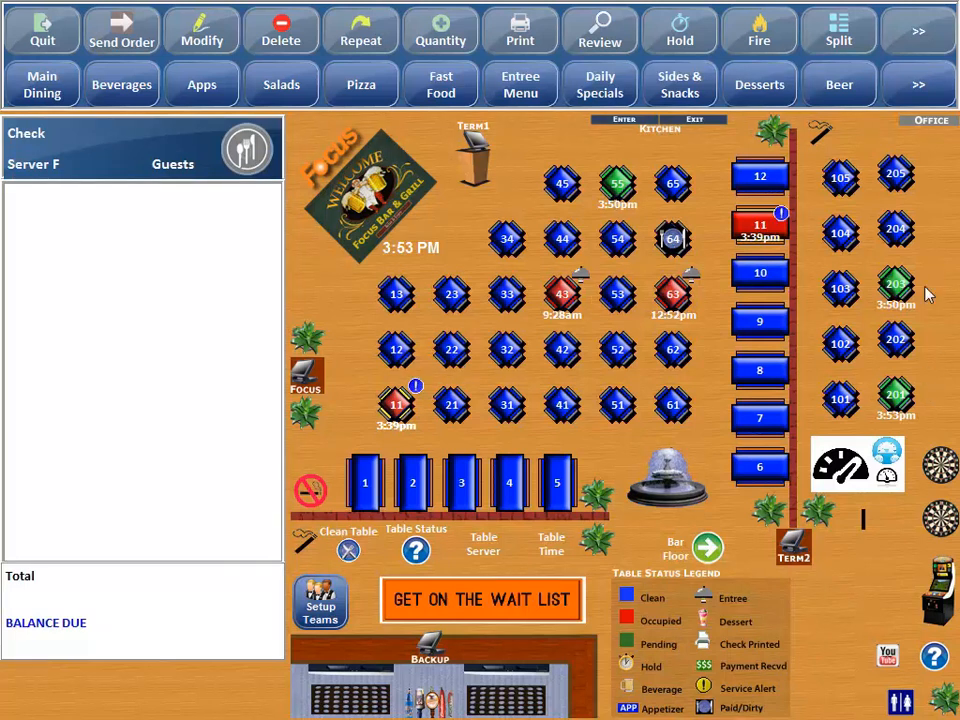
- Accept transferred check 11 on table 55 and send three Coors Light, totaling 6.41
left_click(619, 187)
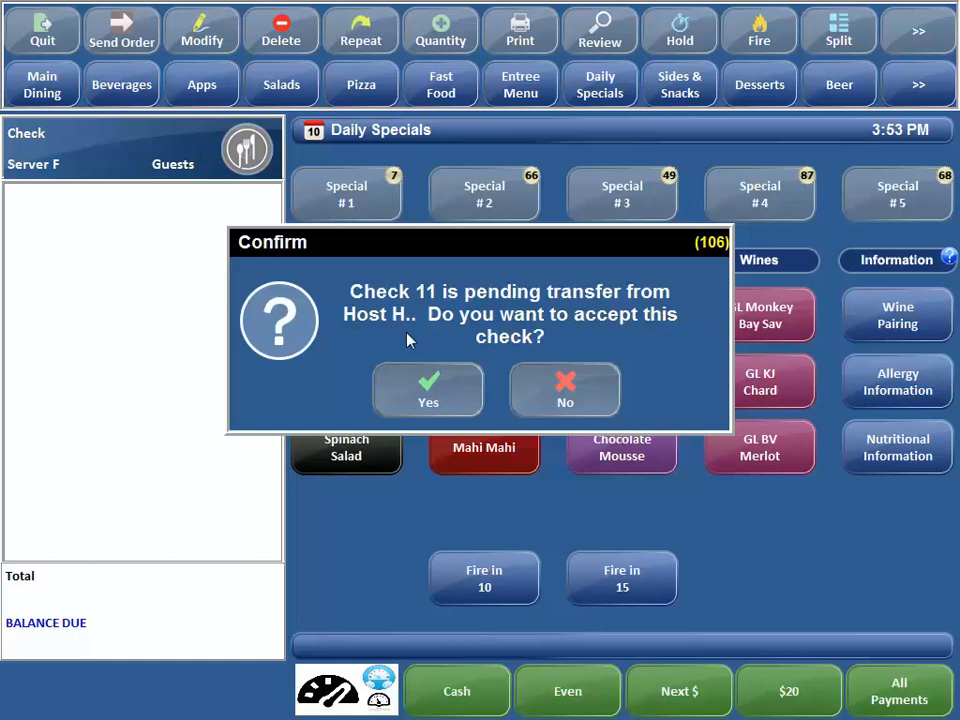
left_click(424, 386)
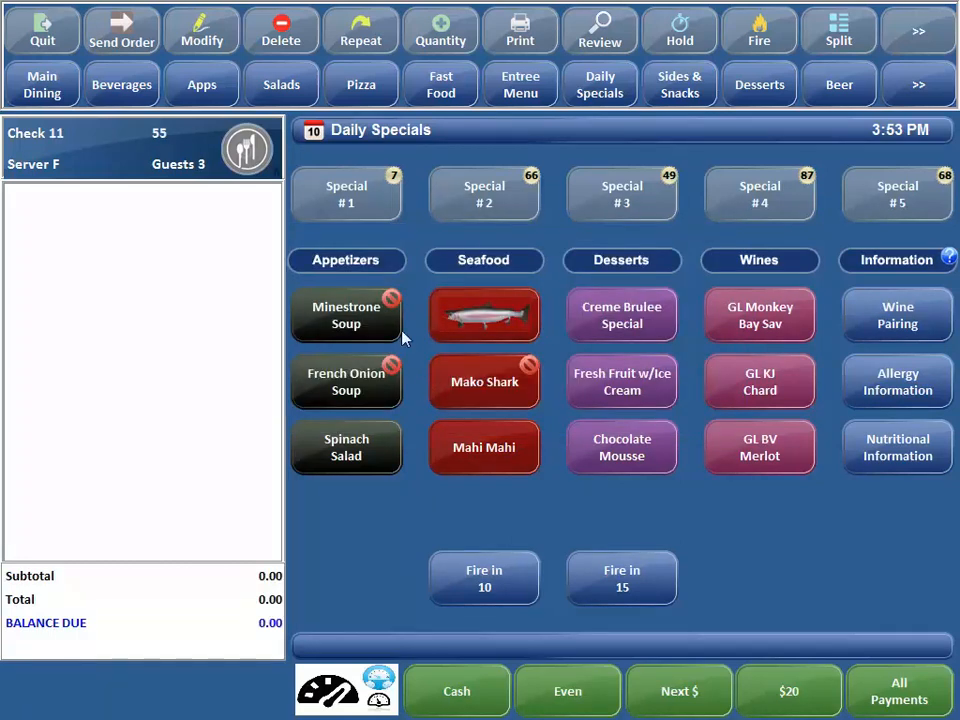
left_click(150, 92)
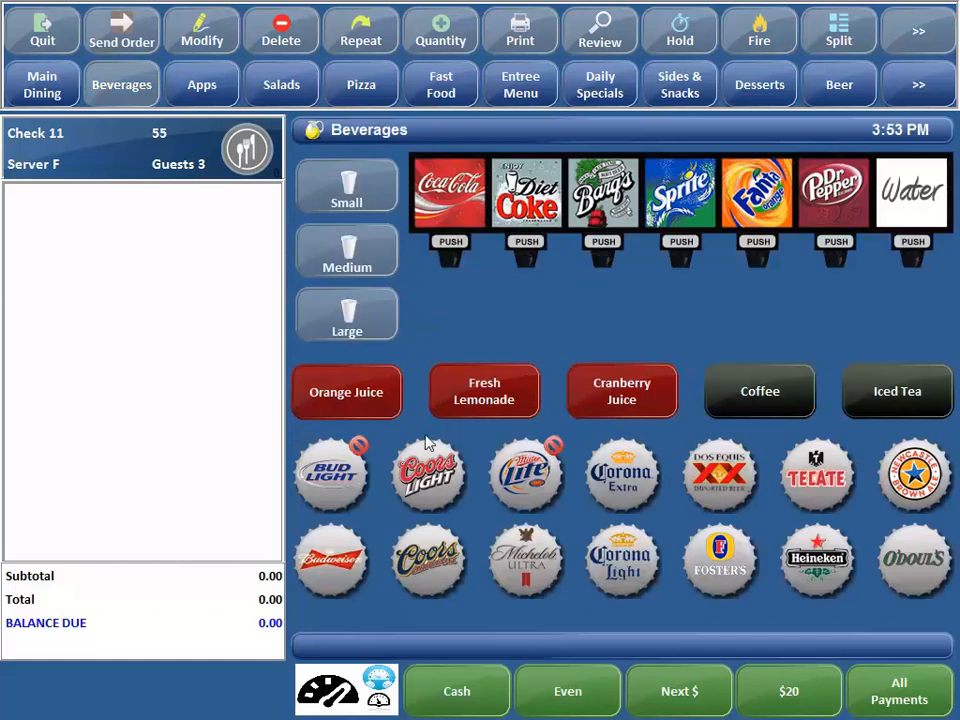
left_click(430, 472)
left_click(430, 472)
left_click(430, 472)
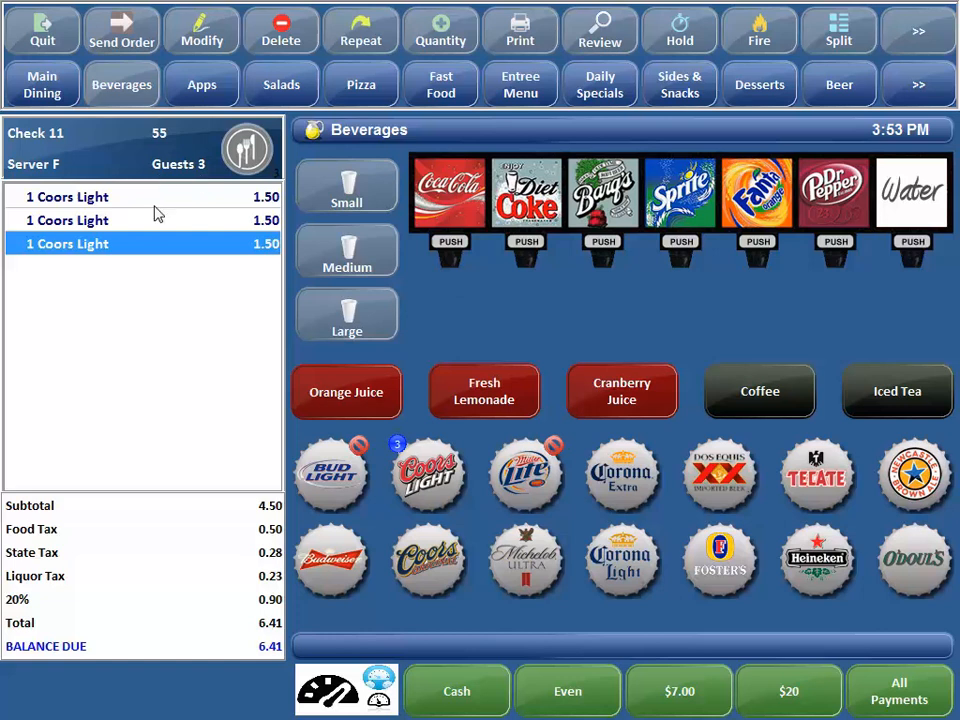
left_click(122, 35)
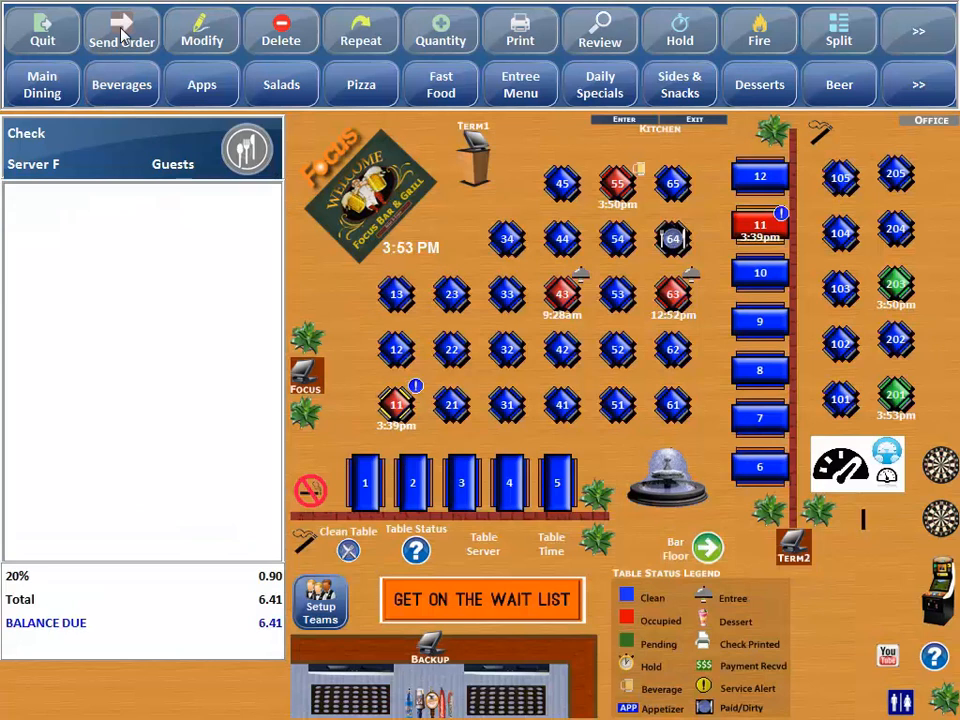
- Accept check 12 on table 203 and send Corona Extra, Corona Light, Dos Equis and Foster's
left_click(896, 342)
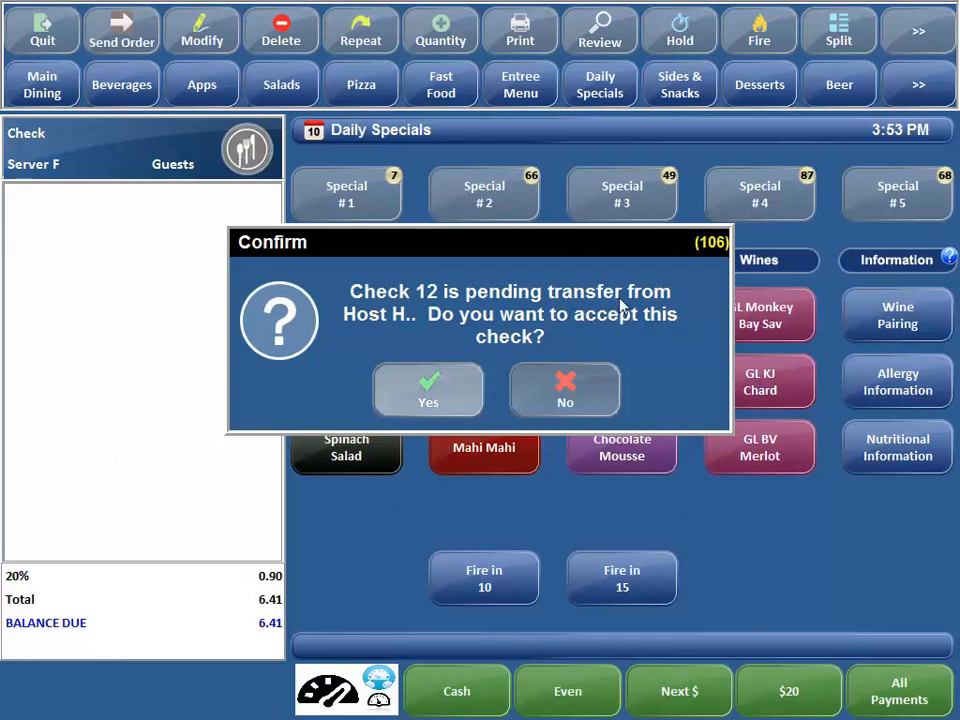
left_click(427, 394)
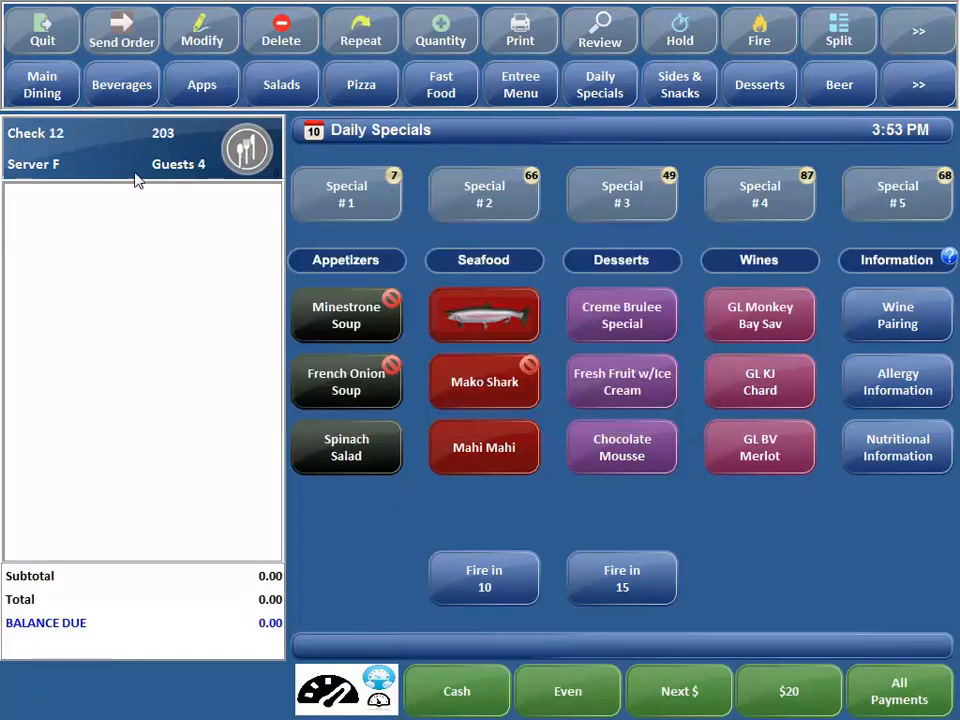
left_click(122, 84)
left_click(598, 484)
left_click(621, 558)
left_click(720, 475)
left_click(720, 558)
left_click(140, 44)
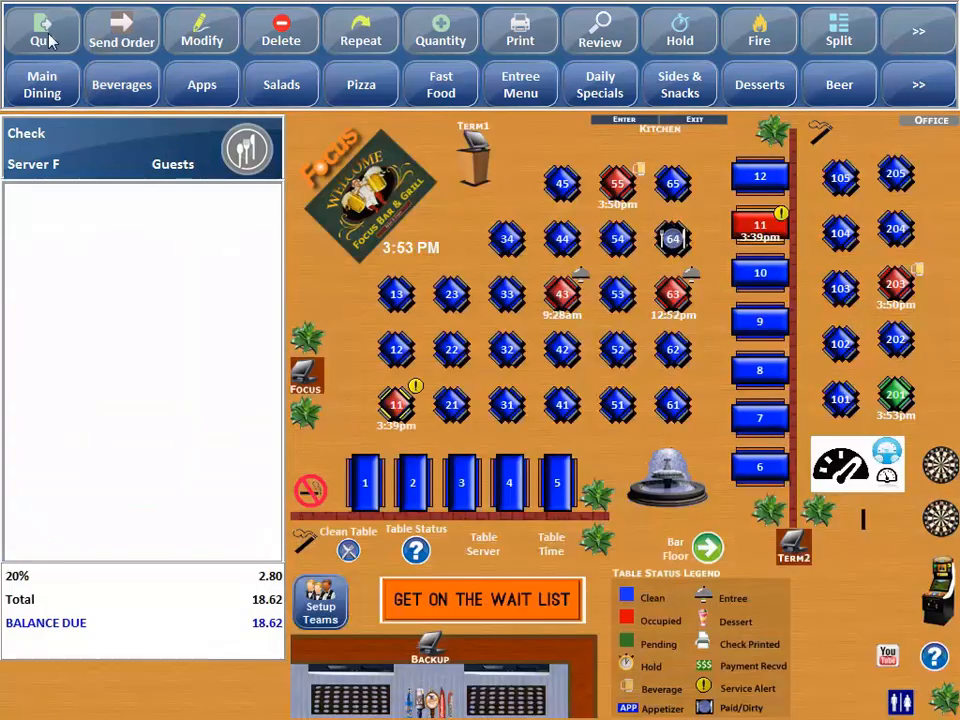
- Log back in as the host with their access code and open the waitlist
left_click(48, 38)
type("11")
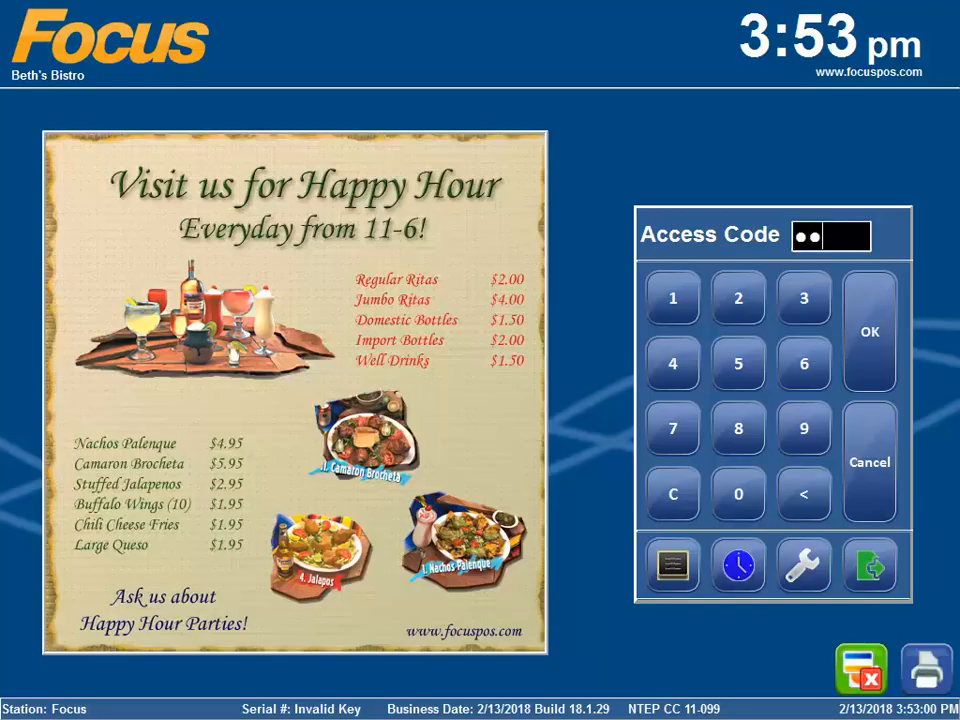
key("Return")
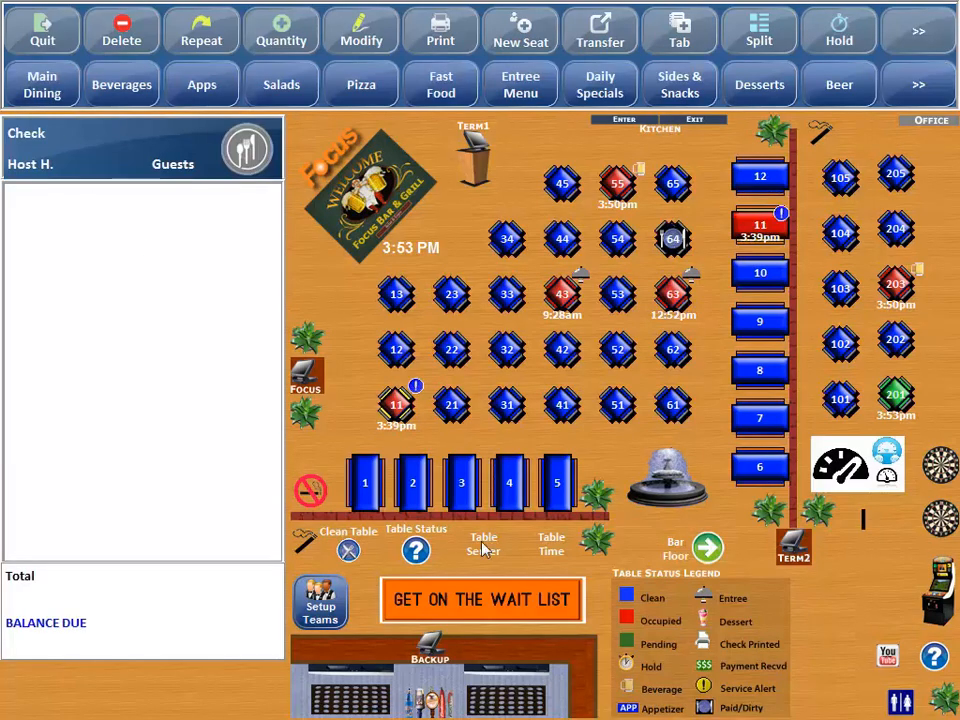
left_click(542, 599)
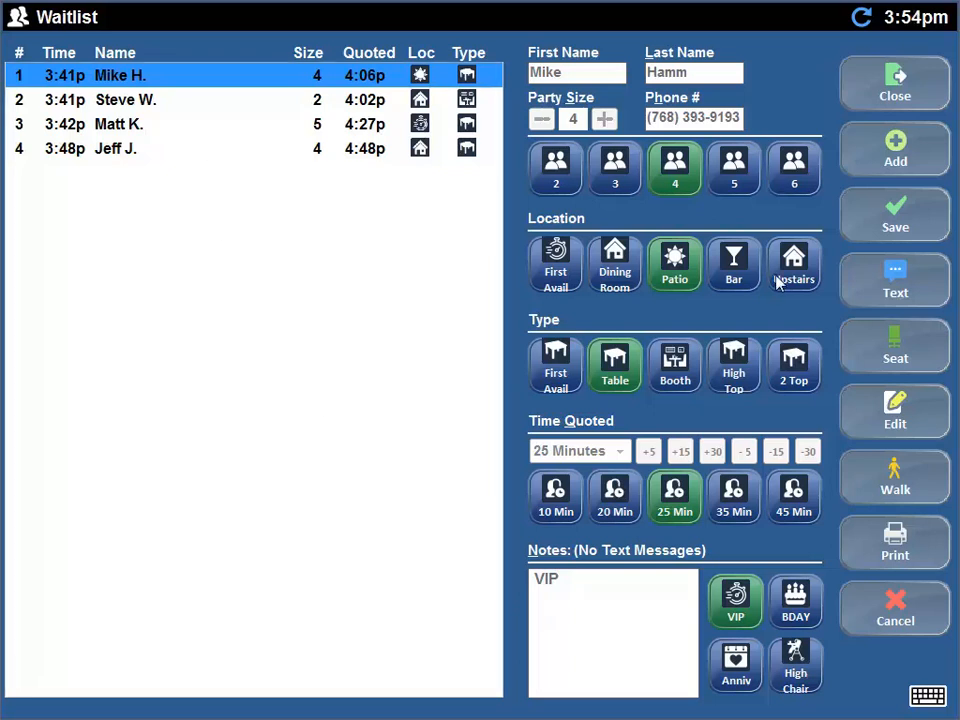